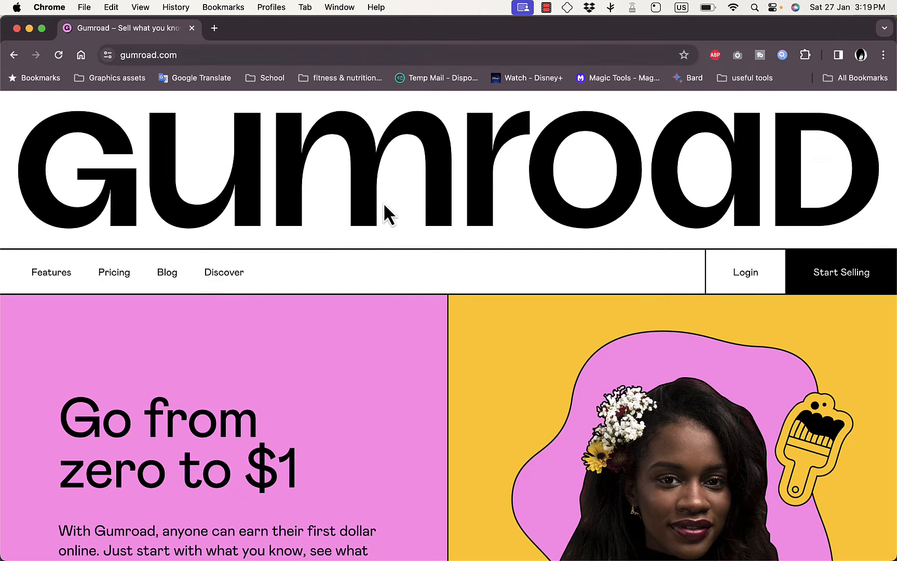
# - Look through the Gumroad home page sections and the Pricing page to examine the selling features and fees
pyautogui.scroll(-8, 406, 382)
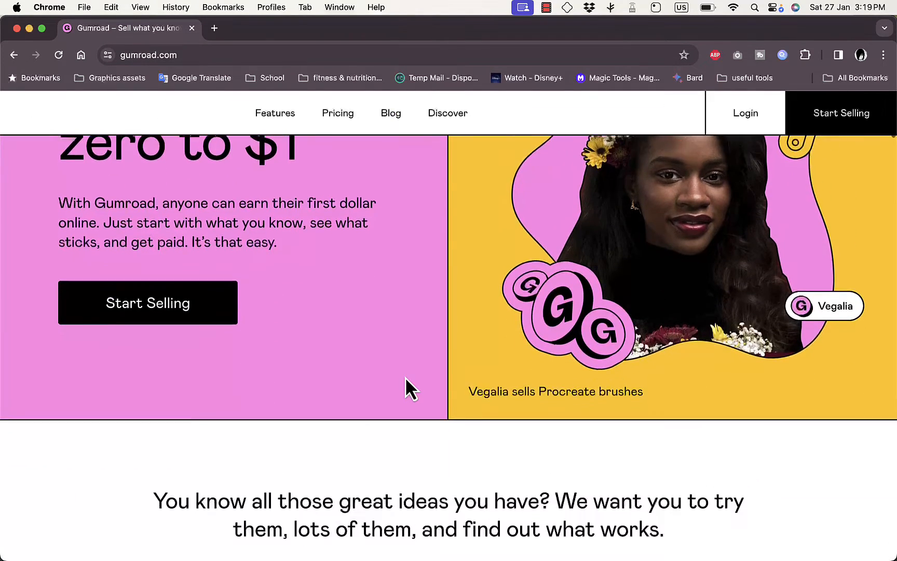
pyautogui.scroll(-15, 406, 380)
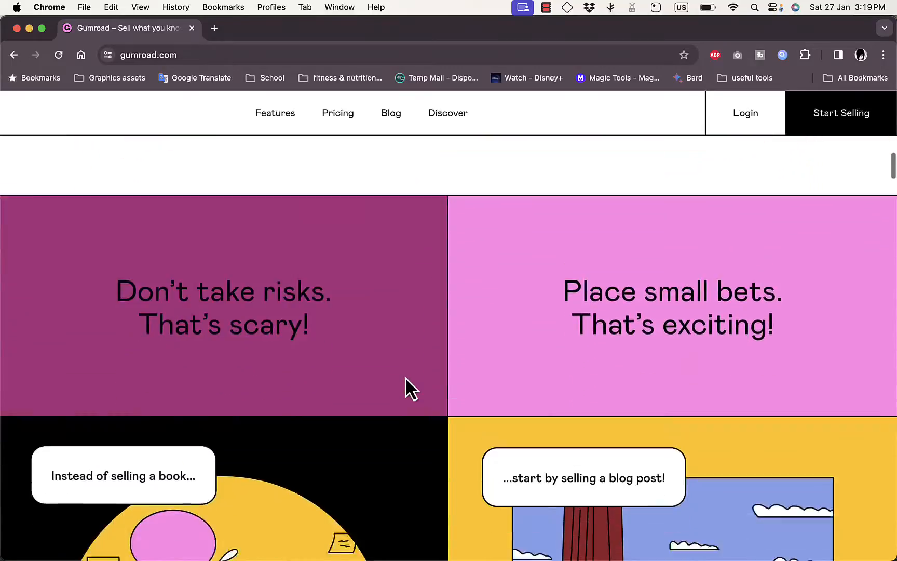
pyautogui.scroll(-20, 410, 388)
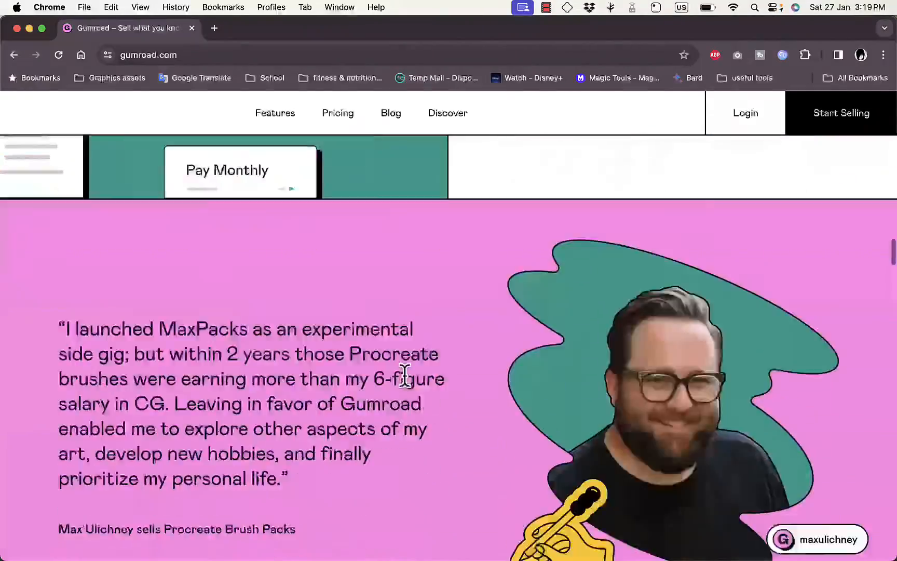
pyautogui.scroll(-12, 410, 389)
pyautogui.scroll(20, 410, 388)
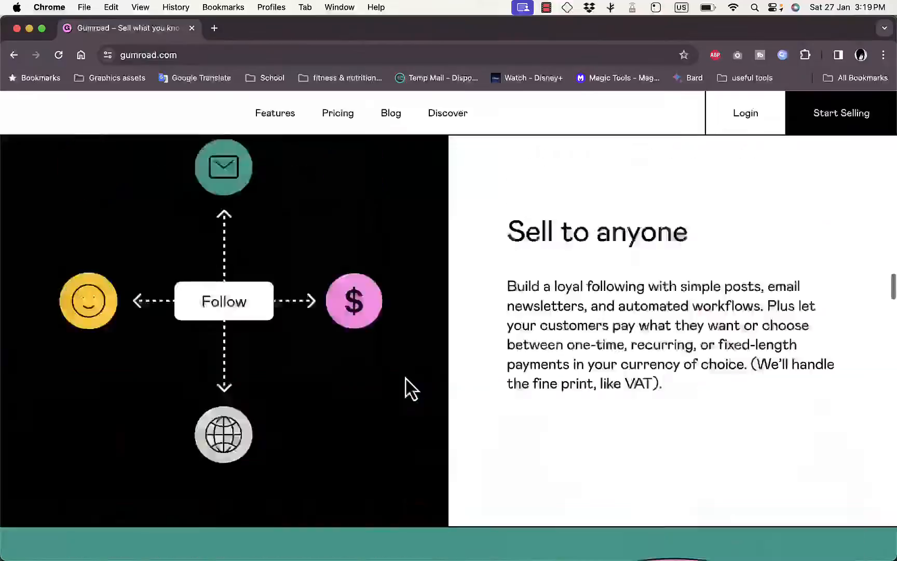
pyautogui.scroll(15, 410, 389)
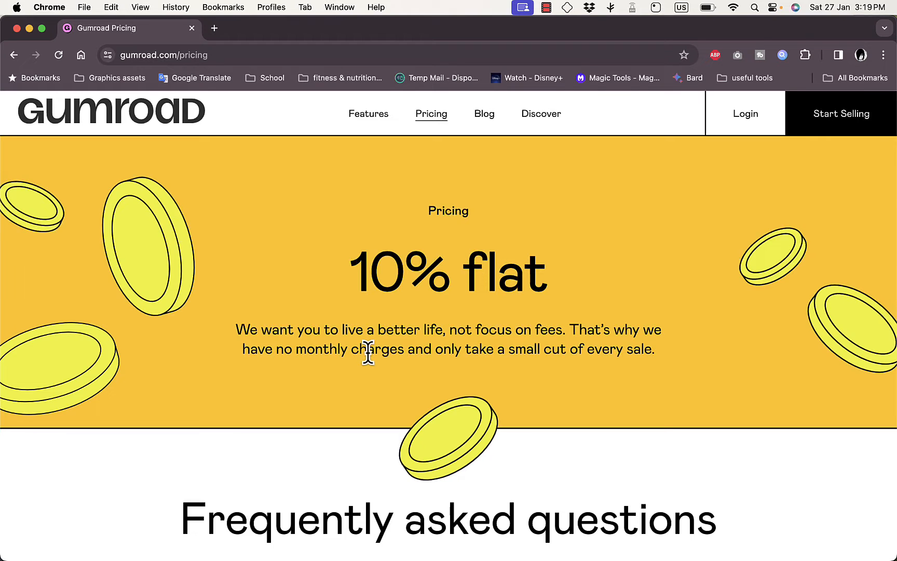
pyautogui.scroll(-10, 501, 331)
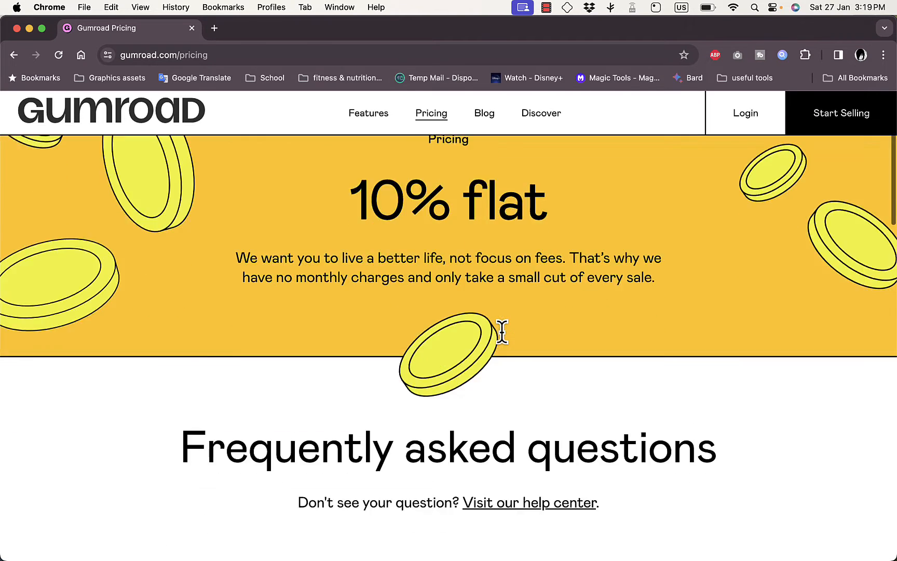
pyautogui.scroll(12, 503, 337)
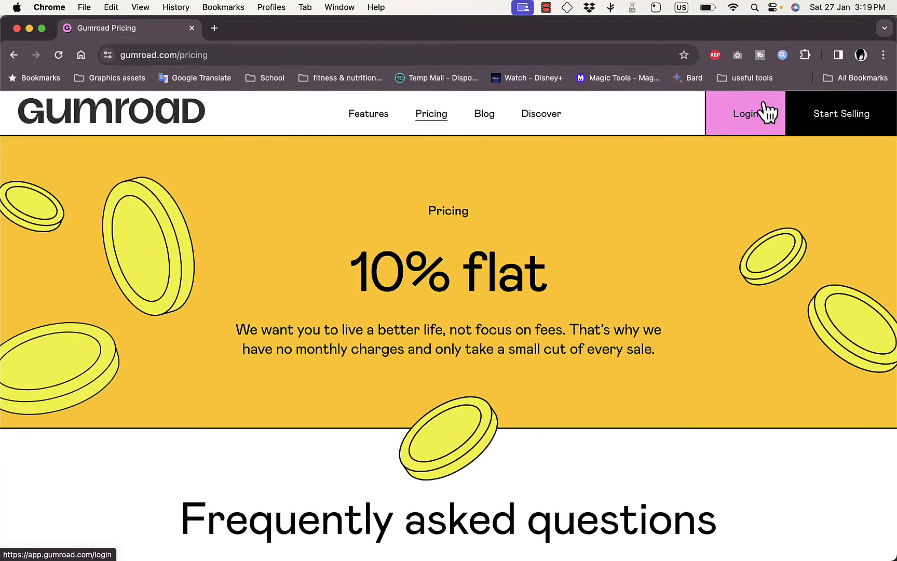
# - Open the seller sign-up page and bring up its email registration form
pyautogui.click(843, 122)
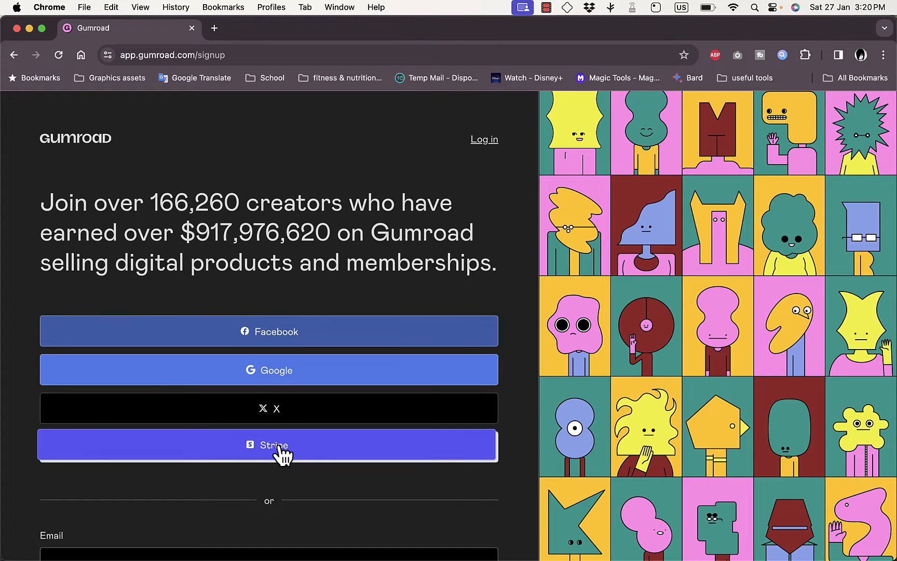
pyautogui.scroll(-1, 287, 494)
pyautogui.scroll(-5, 287, 493)
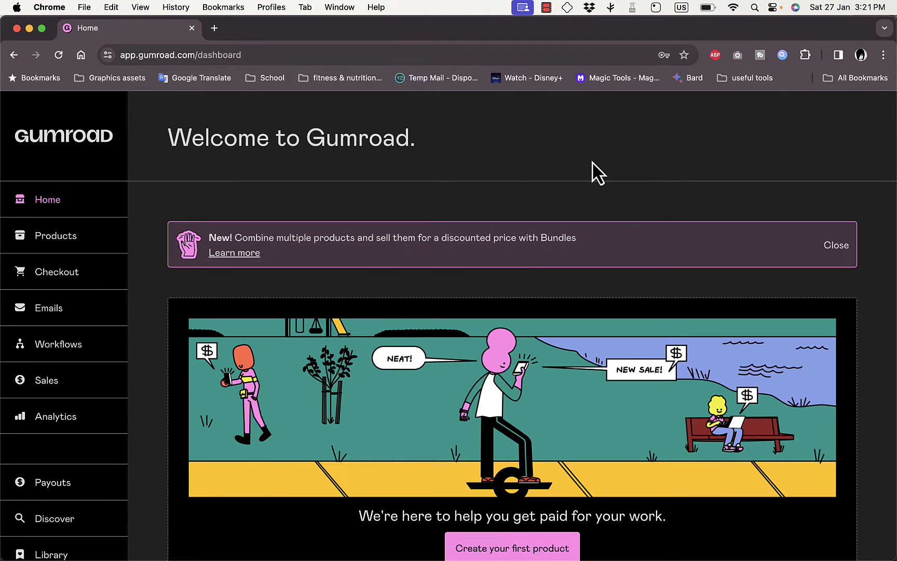
# - Start creating the first product from the dashboard and name it "test product"
pyautogui.scroll(-8, 512, 173)
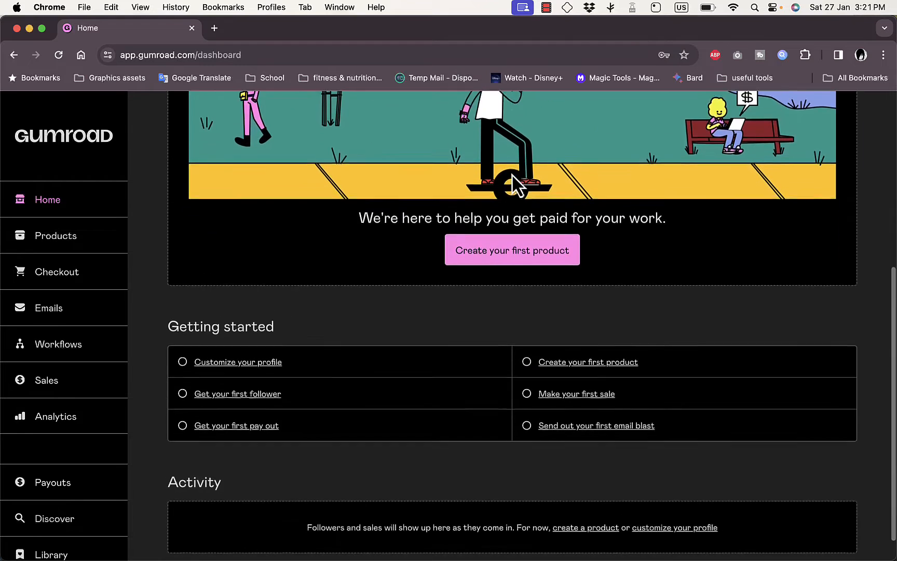
pyautogui.scroll(-1, 514, 184)
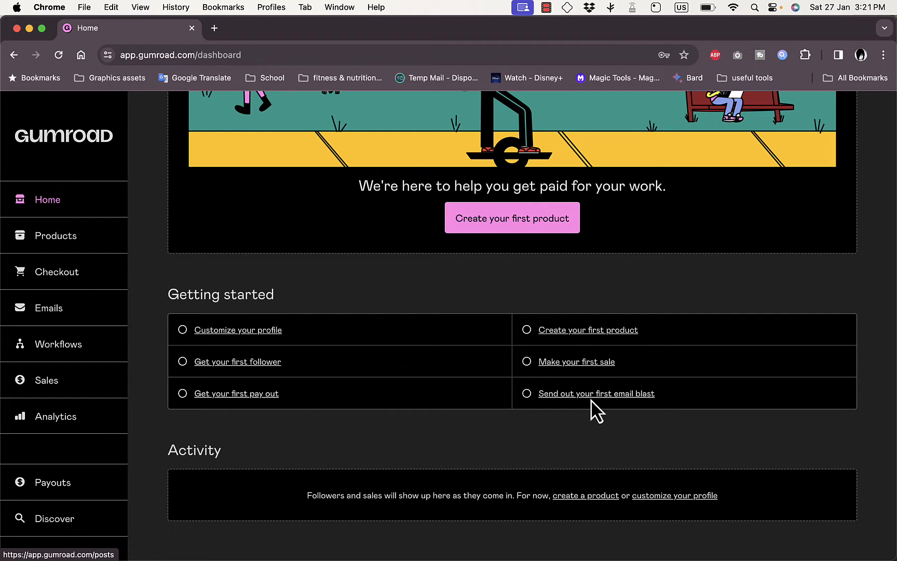
pyautogui.scroll(3, 519, 445)
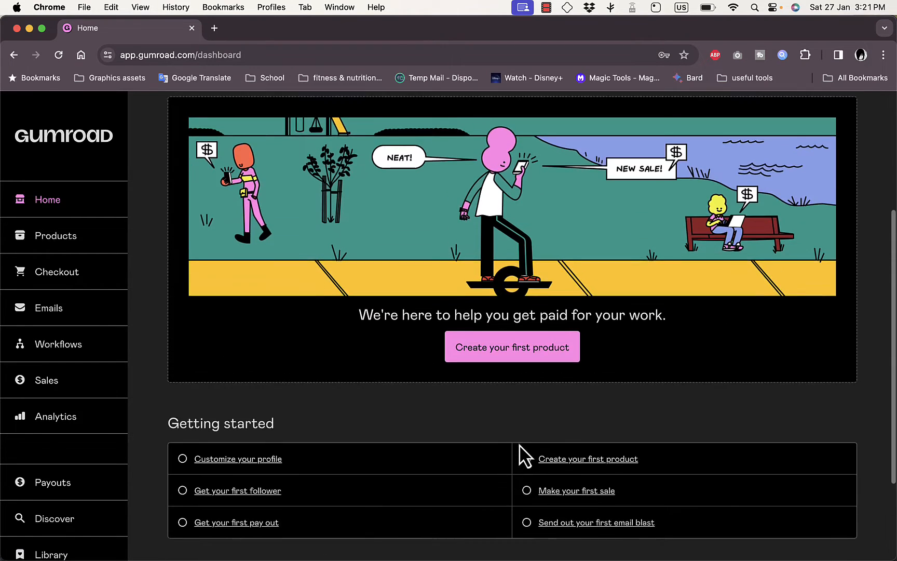
pyautogui.scroll(2, 520, 445)
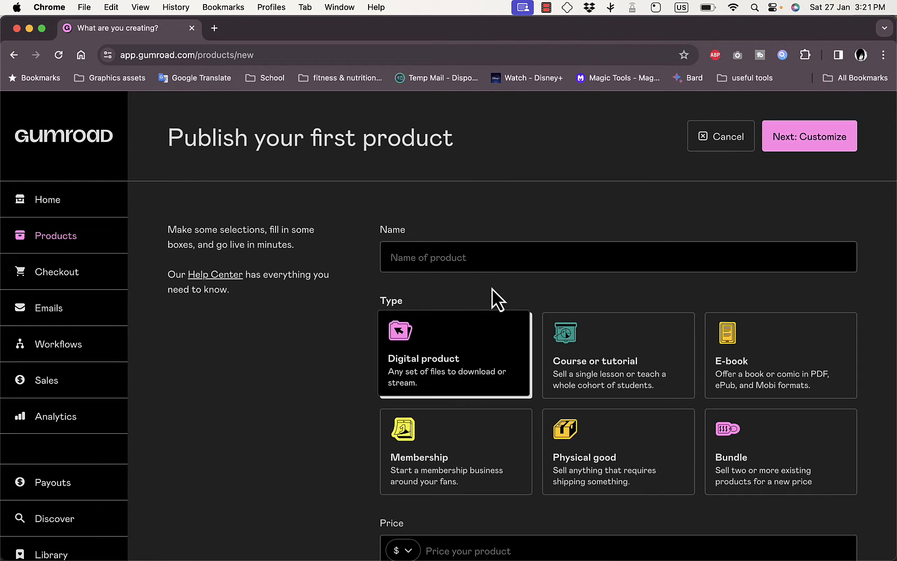
pyautogui.click(444, 256)
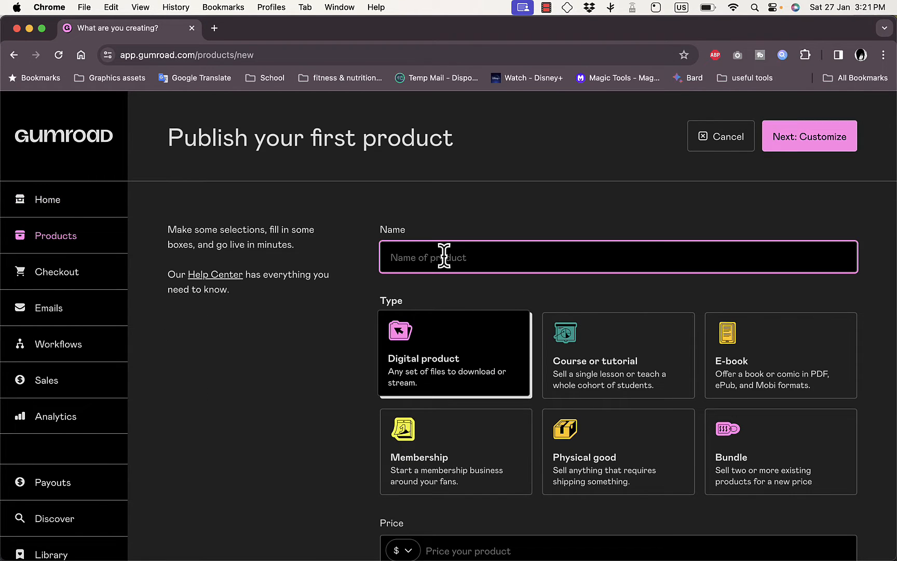
pyautogui.write('test product')
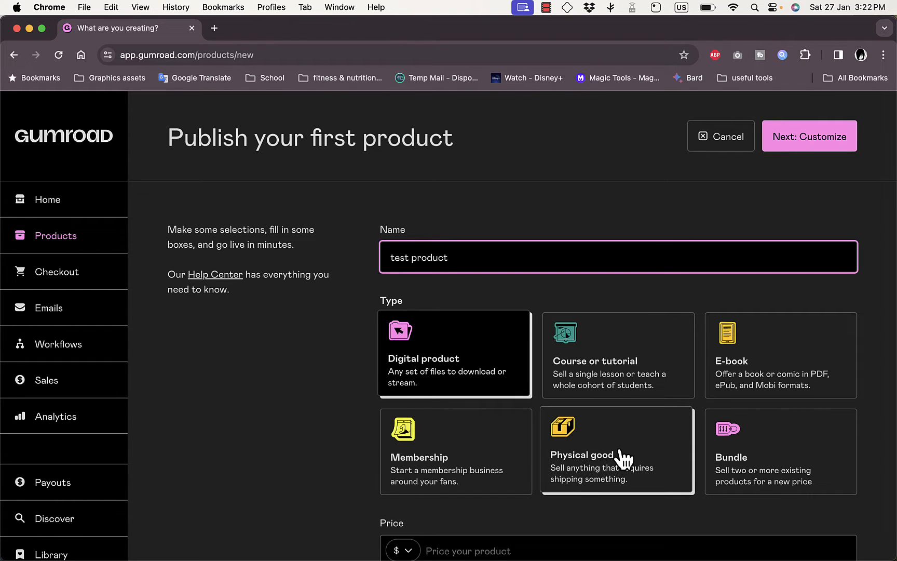
# - Price the digital product at $100 and continue to its customization page
pyautogui.scroll(-3, 638, 527)
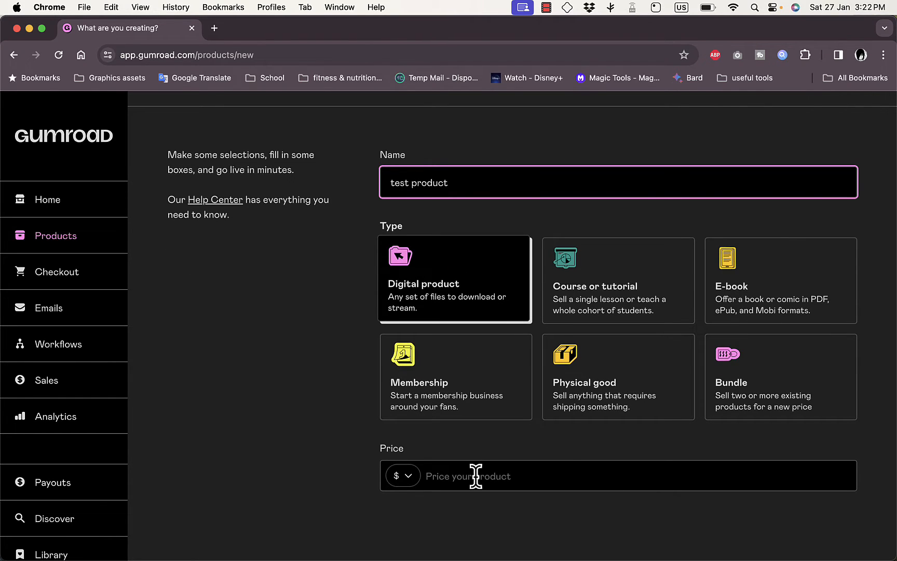
pyautogui.click(506, 477)
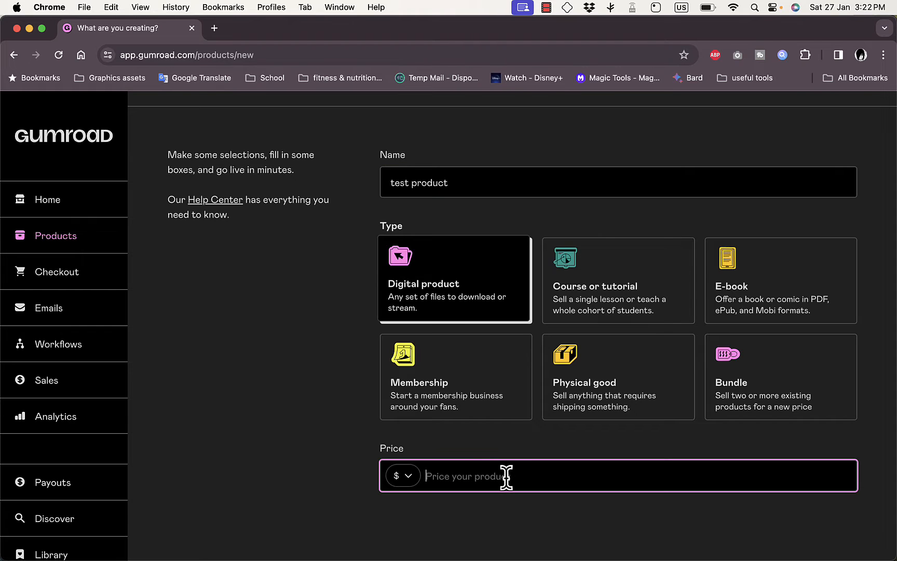
pyautogui.write('100')
pyautogui.click(311, 471)
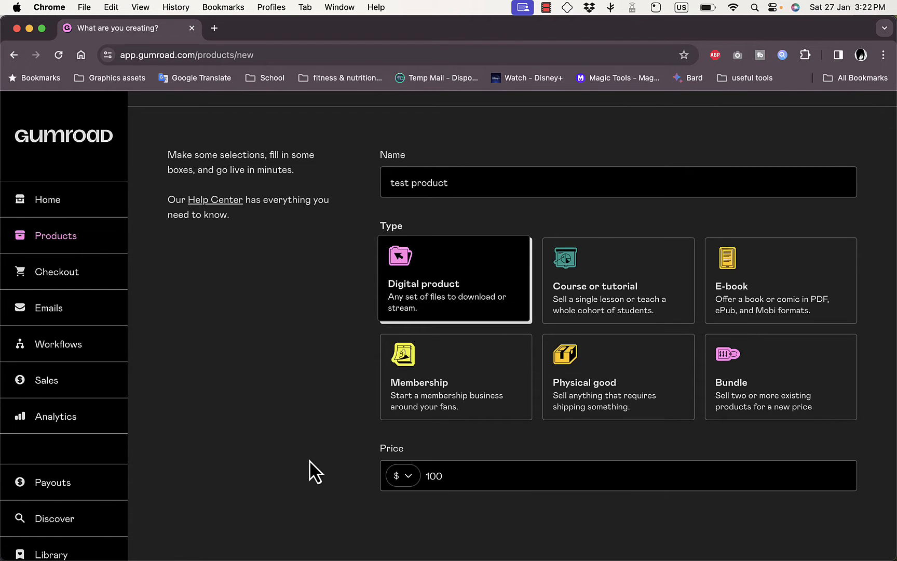
pyautogui.scroll(3, 445, 467)
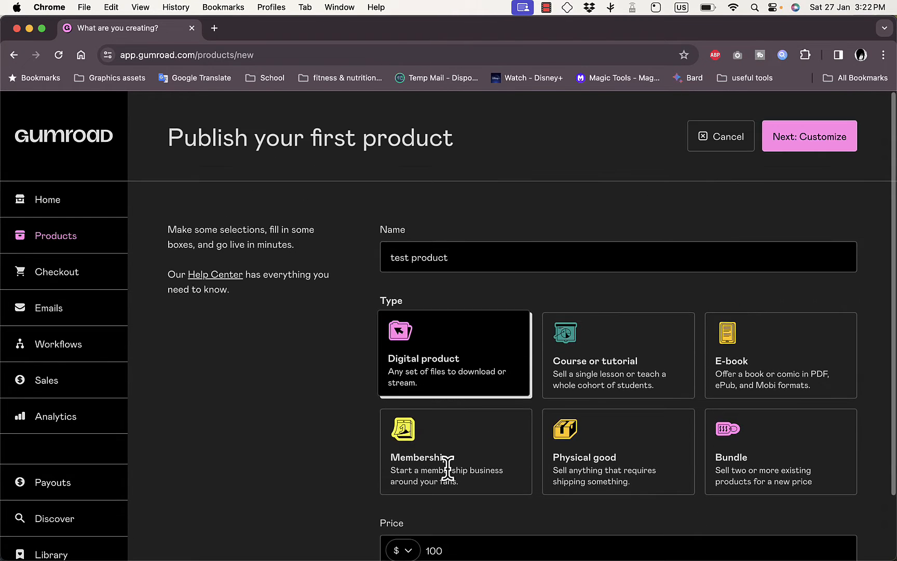
pyautogui.click(815, 137)
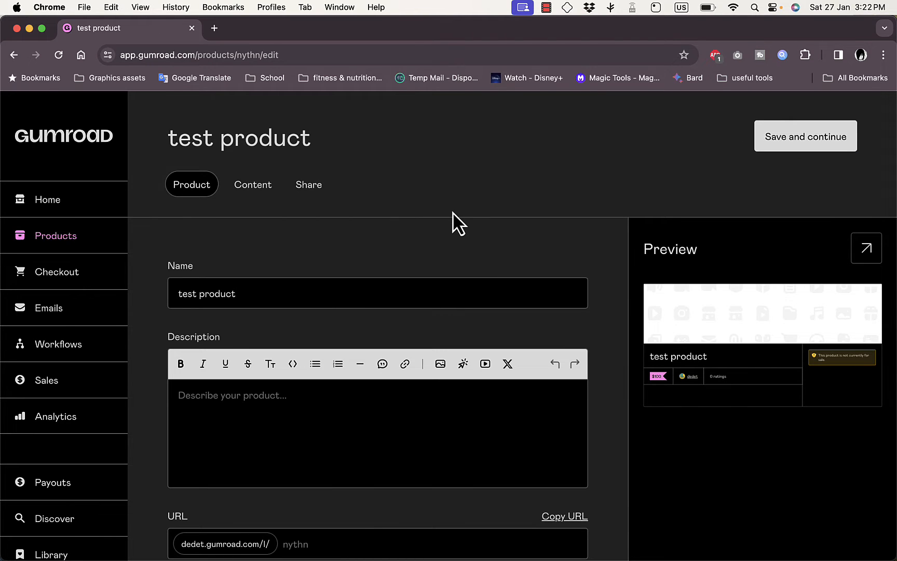
# - Enter the description "this is an awesome product" and set the product's URL ending to test-product
pyautogui.click(324, 400)
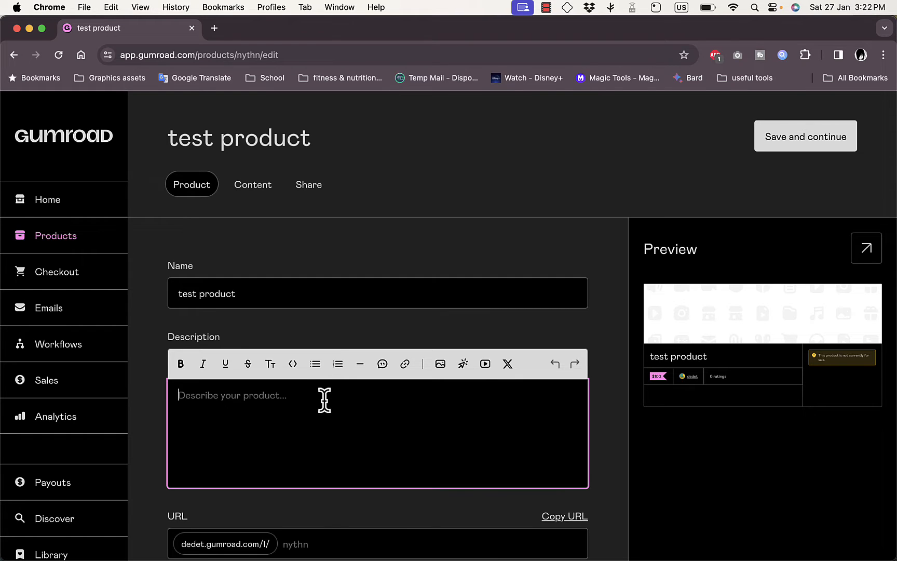
pyautogui.write('this is an awesome product')
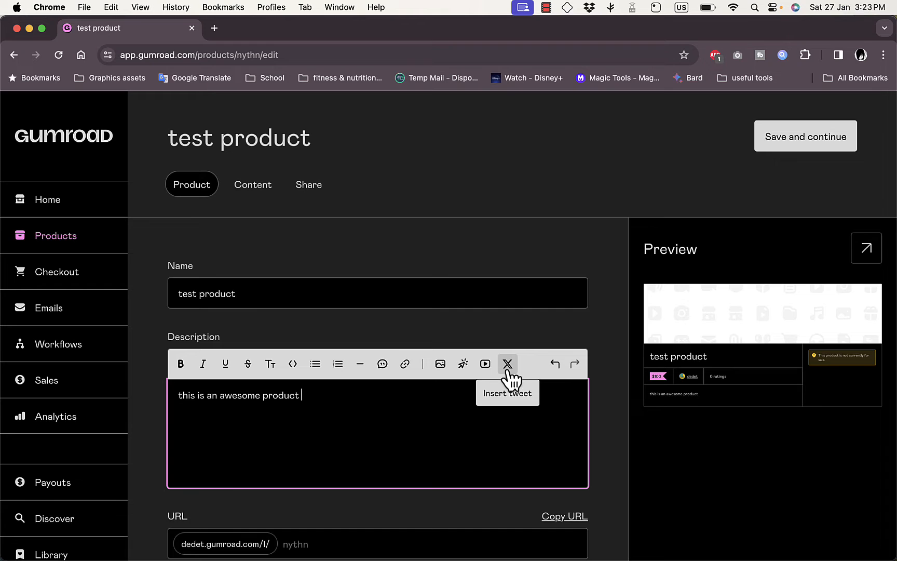
pyautogui.scroll(-2, 401, 405)
pyautogui.scroll(-2, 401, 404)
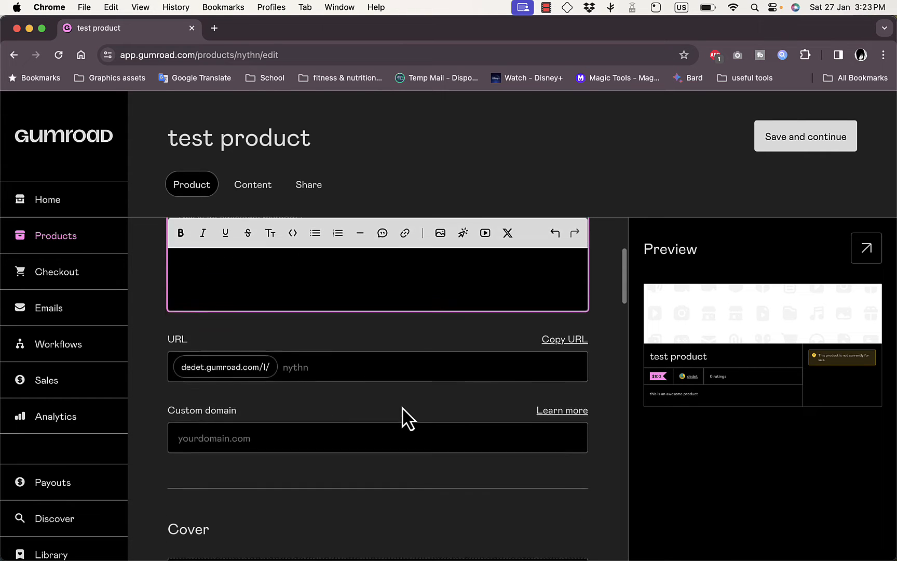
pyautogui.scroll(1, 402, 417)
pyautogui.click(317, 403)
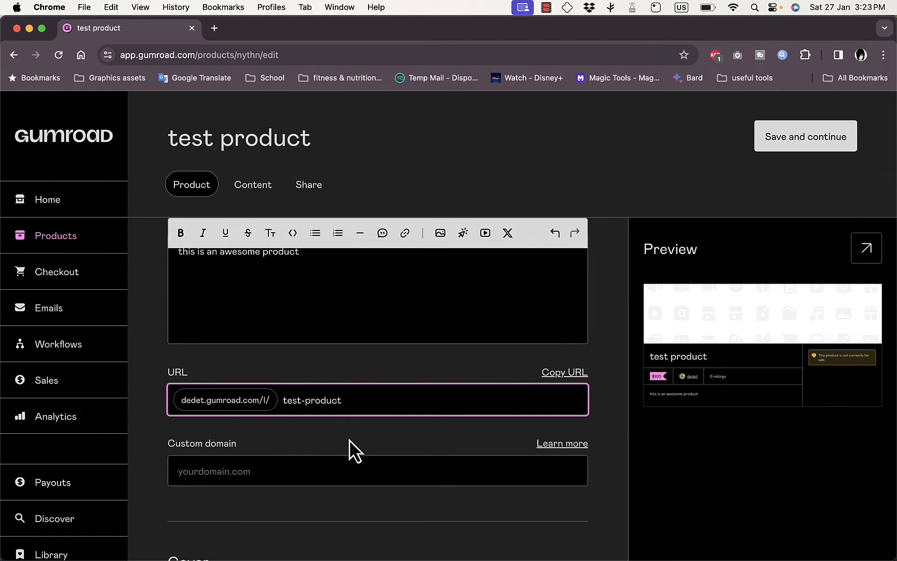
# - Upload Creative Color Brushstroke Lettering Logo (1).png from the computer's Downloads folder as the product cover
pyautogui.scroll(-5, 353, 450)
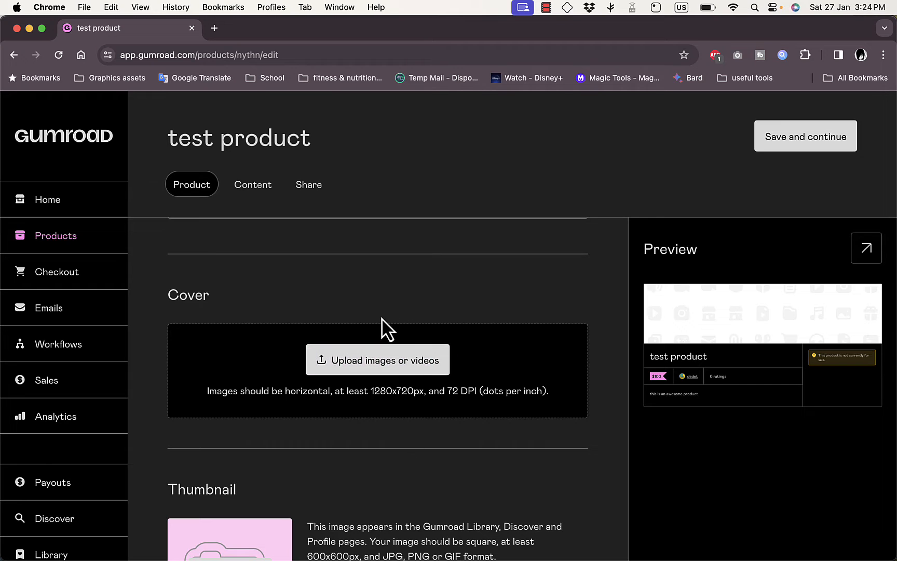
pyautogui.click(382, 366)
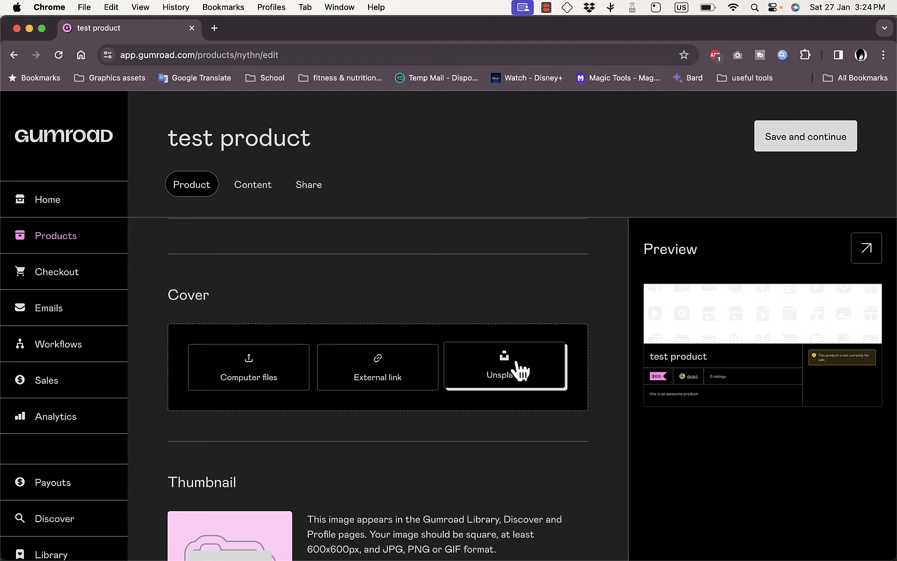
pyautogui.click(271, 370)
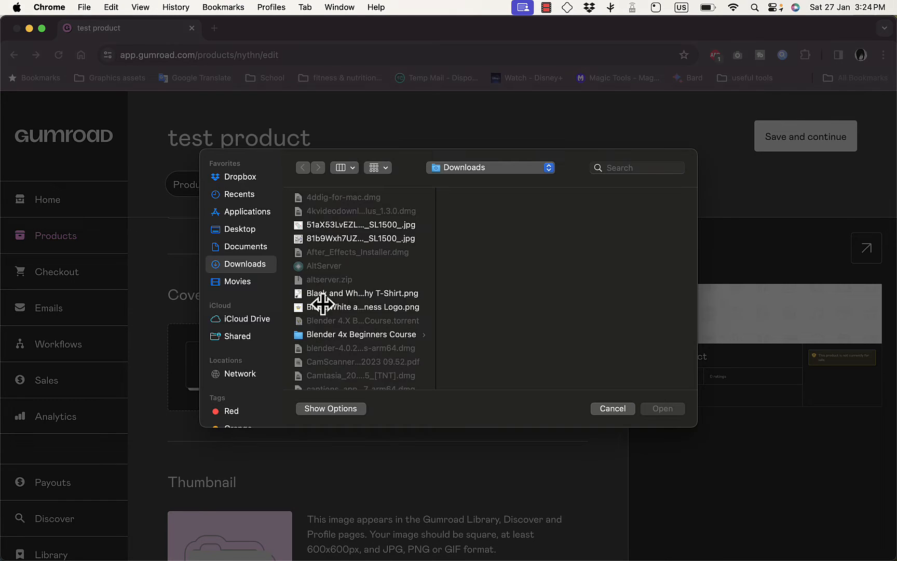
pyautogui.scroll(-3, 338, 291)
pyautogui.click(363, 281)
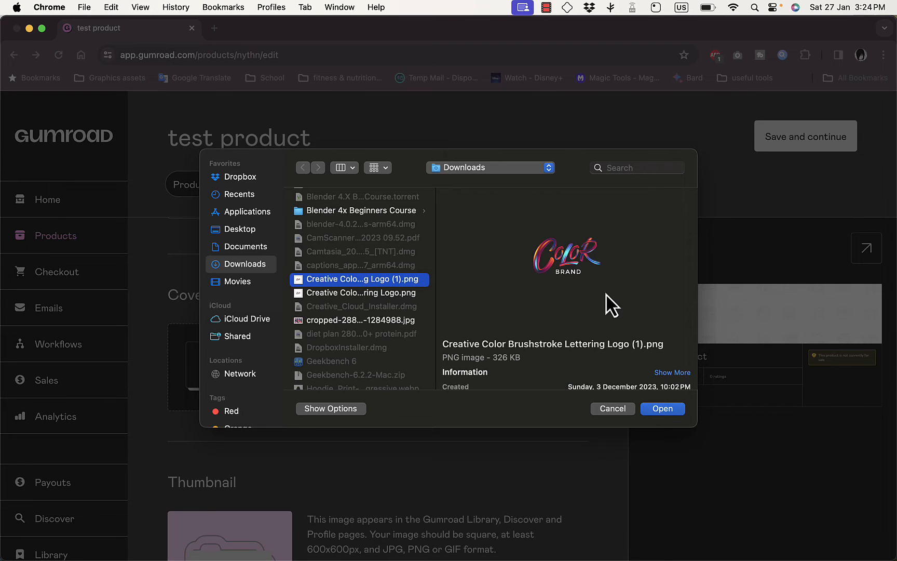
pyautogui.click(657, 410)
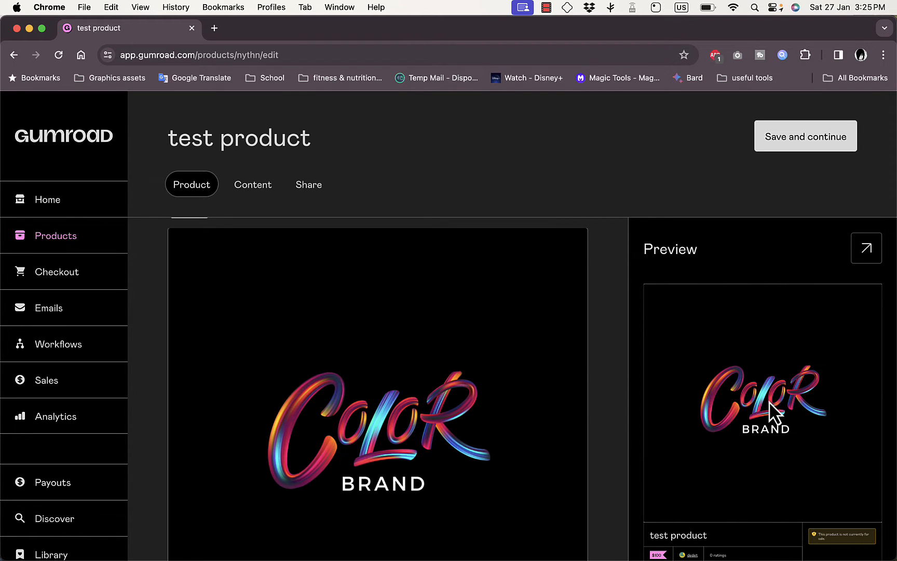
# - Try to upload Black White and Yellow Bold Fitness Logo.png from the Downloads folder as the product thumbnail
pyautogui.scroll(-3, 770, 402)
pyautogui.scroll(-5, 611, 378)
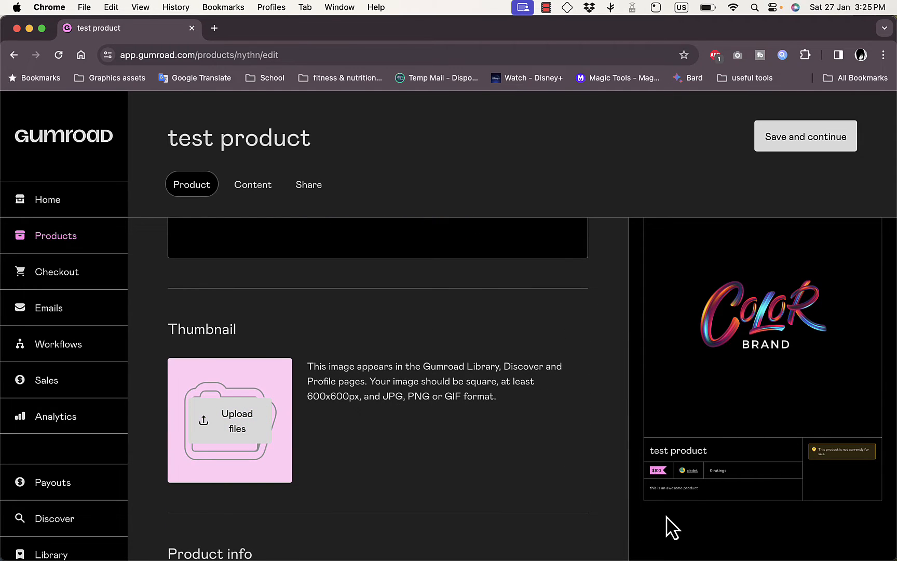
pyautogui.click(245, 423)
pyautogui.scroll(-3, 338, 420)
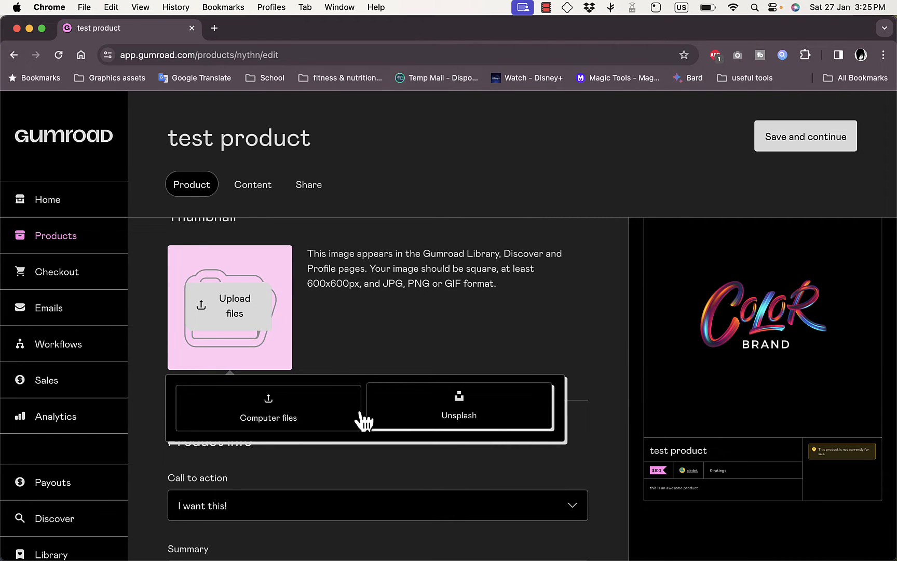
pyautogui.click(296, 416)
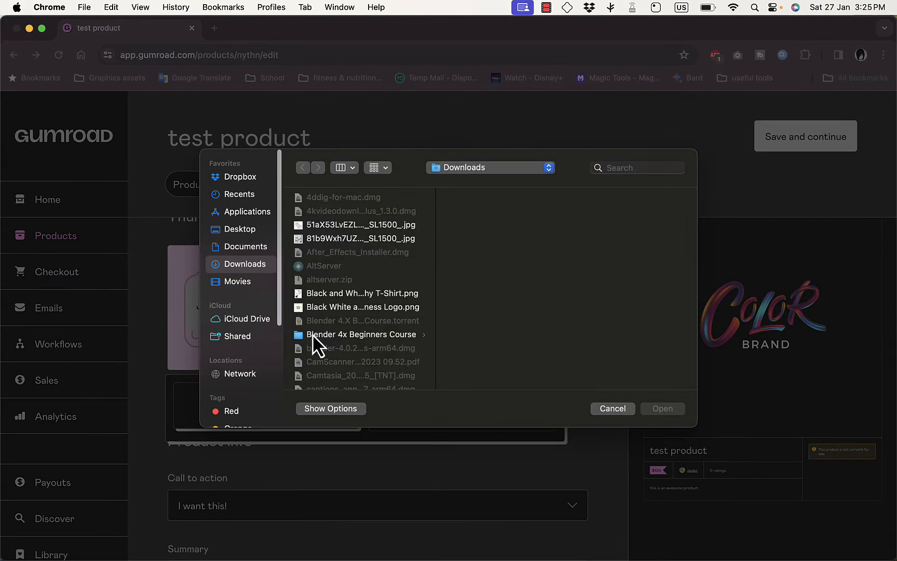
pyautogui.scroll(-3, 348, 294)
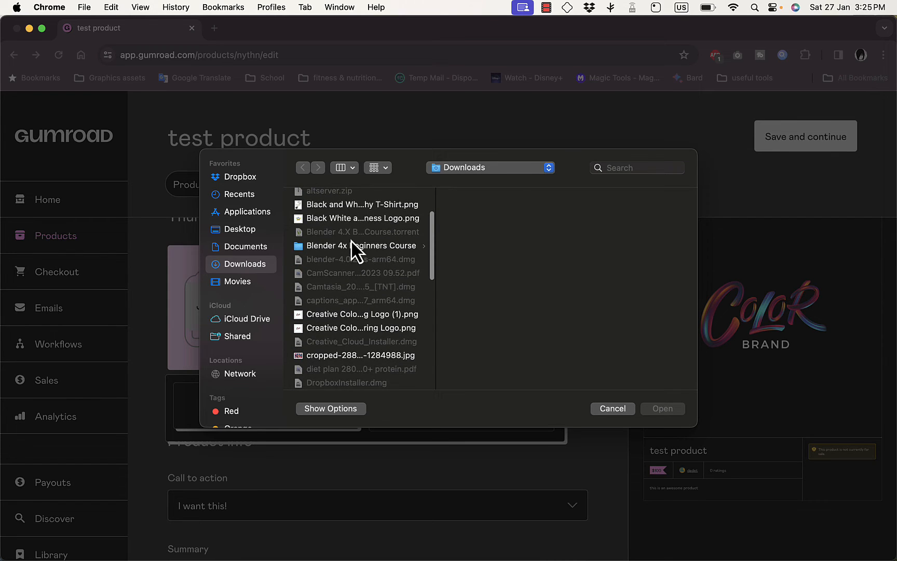
pyautogui.click(360, 221)
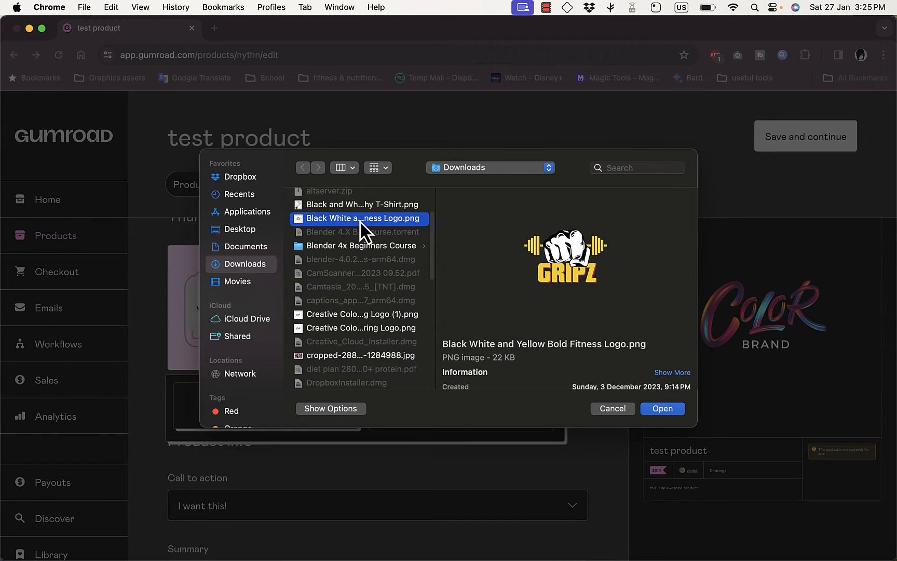
pyautogui.click(663, 409)
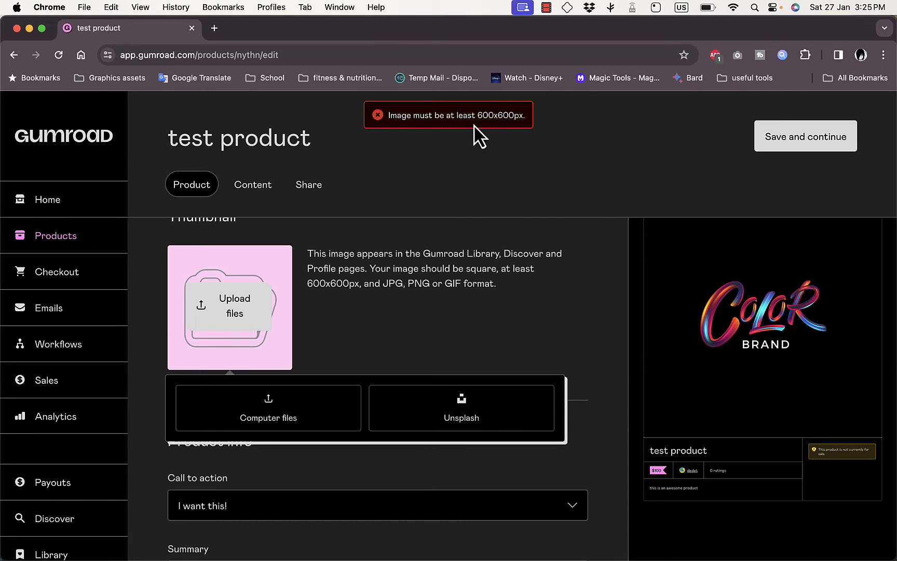
# - Try to upload images.jpeg from the computer's Downloads folder as the product thumbnail
pyautogui.click(266, 418)
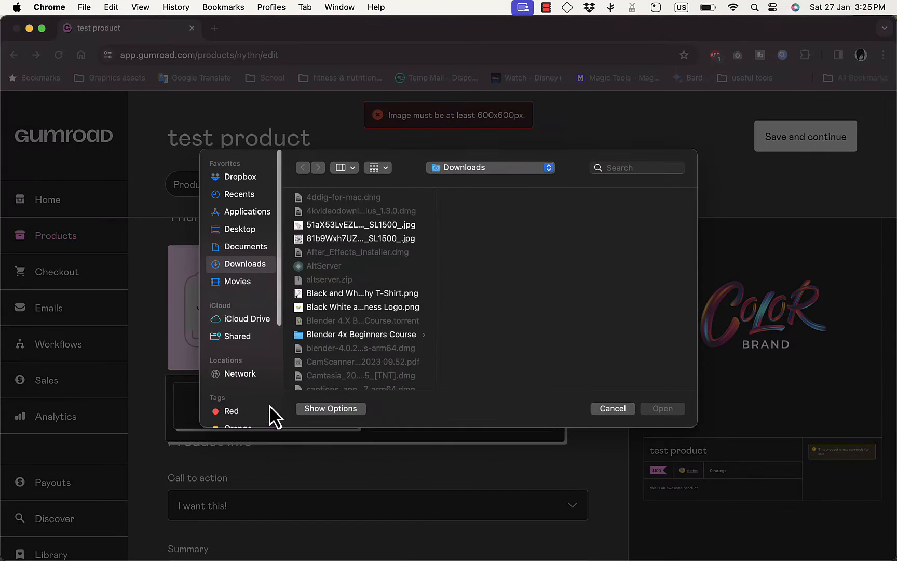
pyautogui.scroll(-5, 358, 327)
pyautogui.scroll(-3, 357, 324)
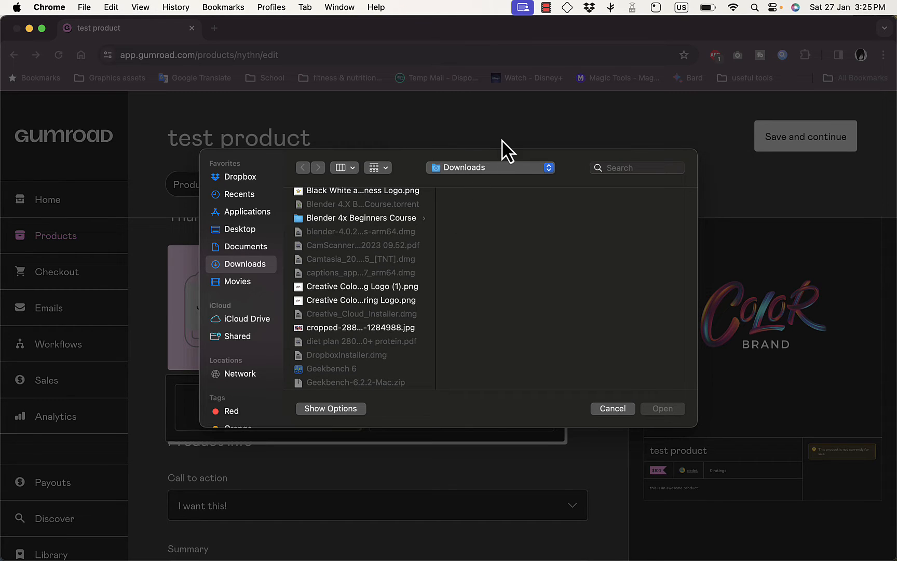
pyautogui.scroll(-2, 357, 359)
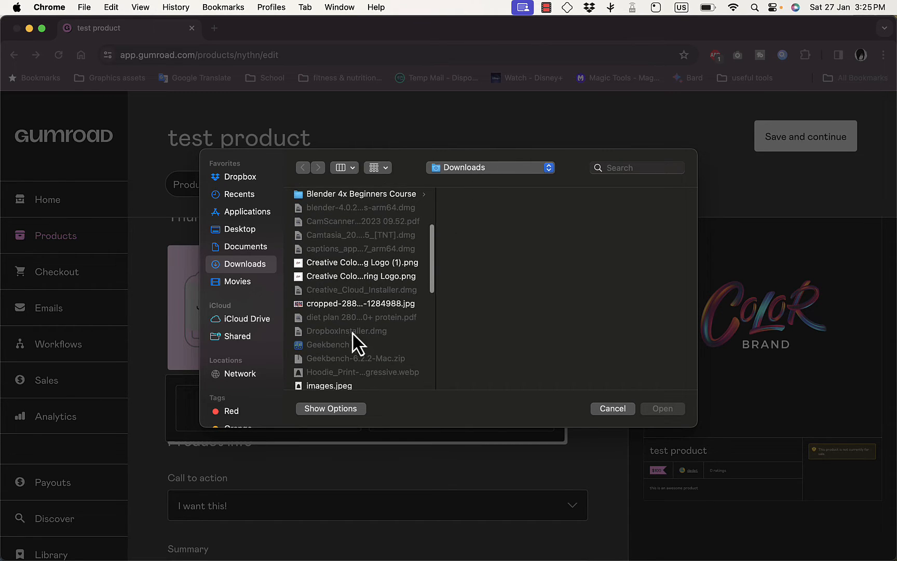
pyautogui.scroll(-2, 360, 361)
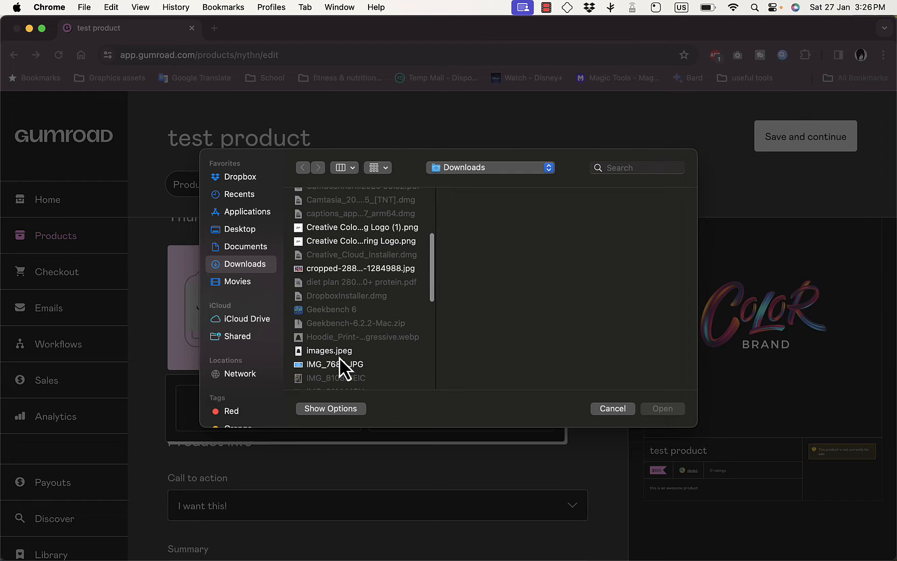
pyautogui.click(336, 351)
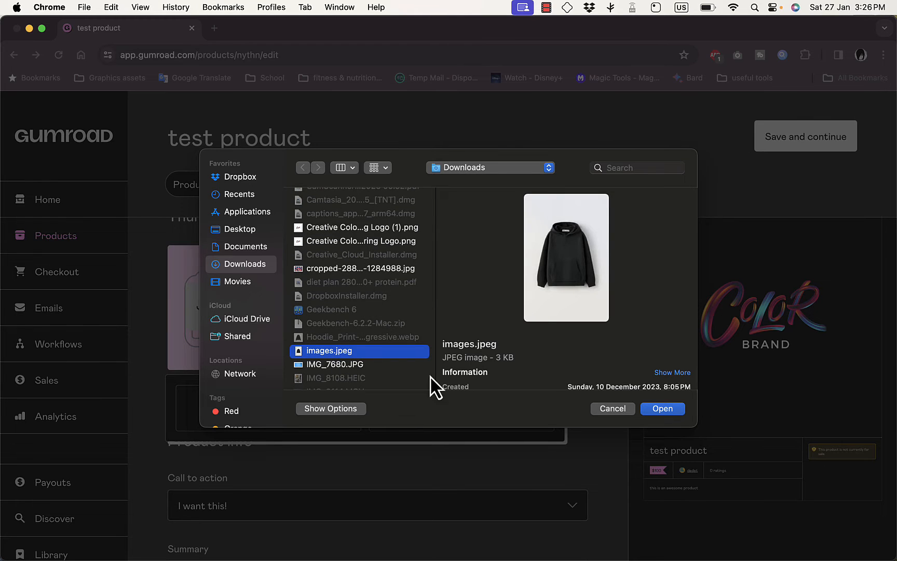
pyautogui.click(655, 409)
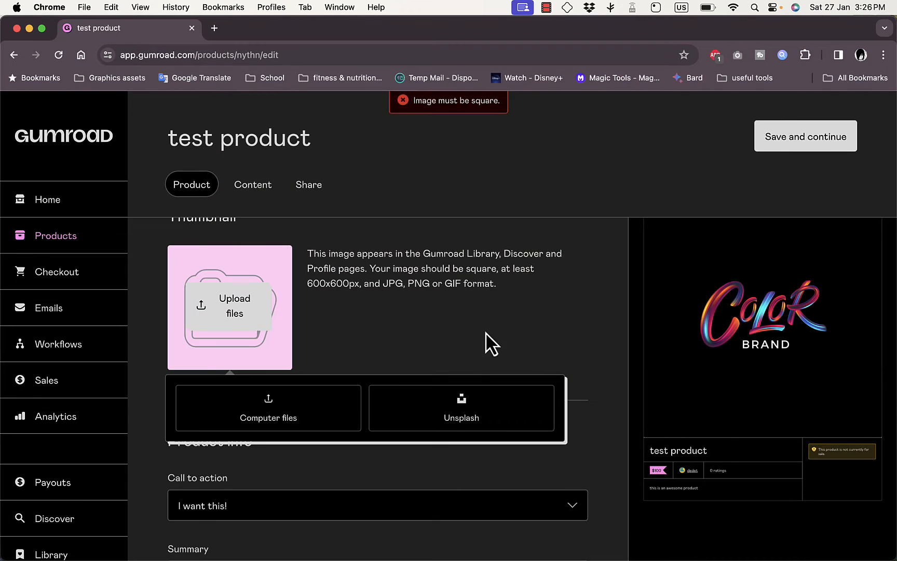
# - Upload the keyboard picture 81b9Wxh7UZL._AC_SL1500_.jpg from the computer's Downloads folder as the product thumbnail
pyautogui.click(234, 312)
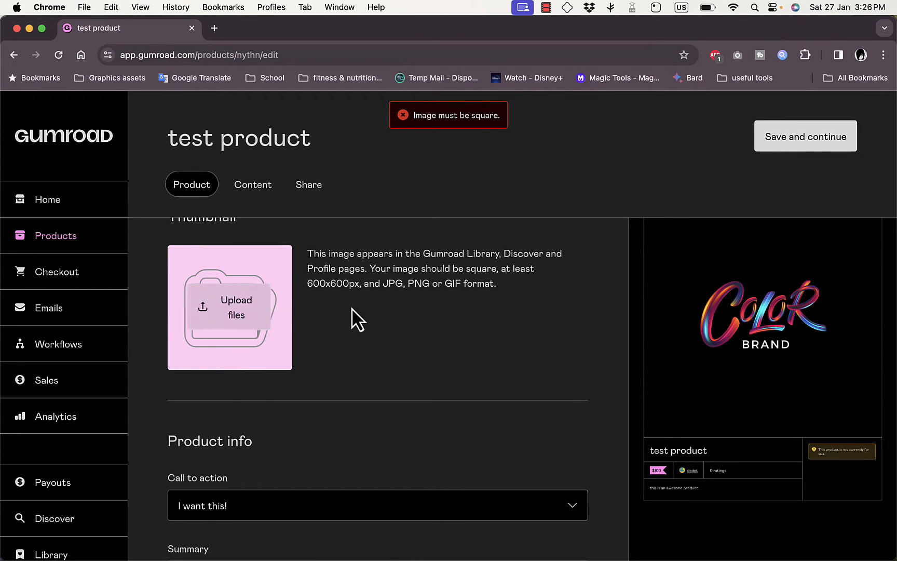
pyautogui.click(249, 311)
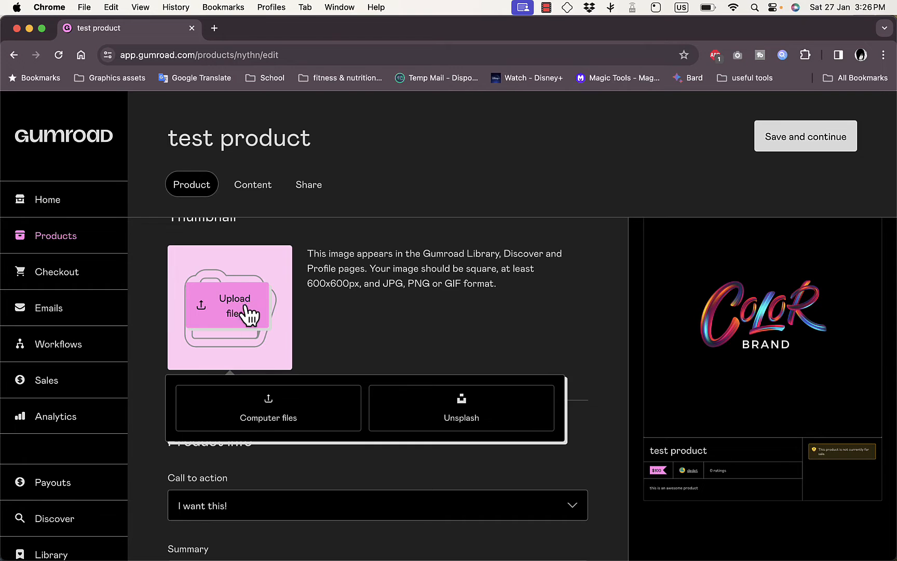
pyautogui.click(266, 400)
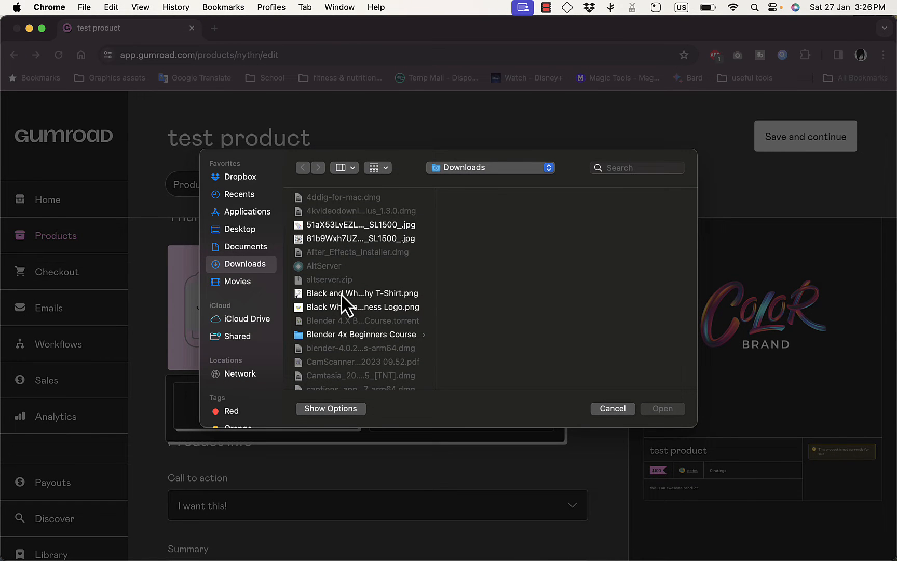
pyautogui.click(343, 306)
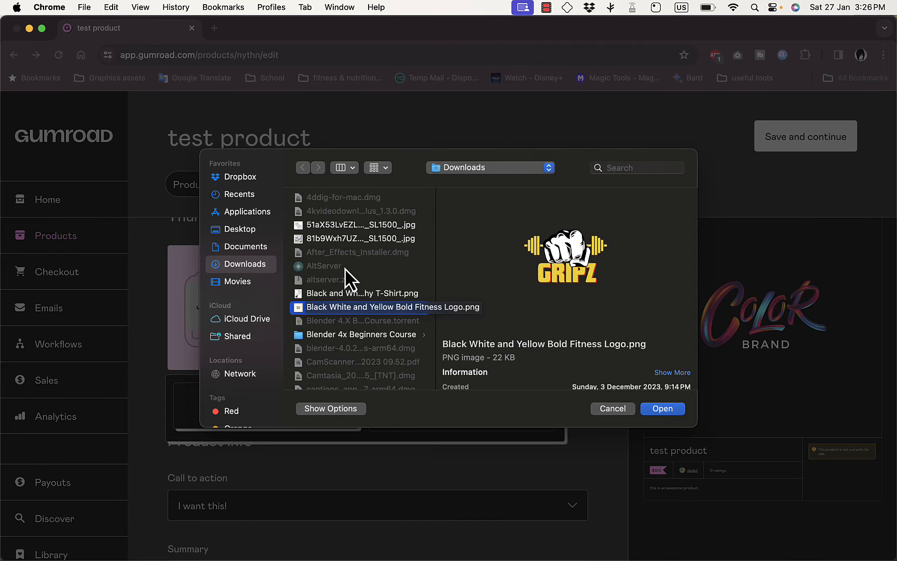
pyautogui.click(350, 241)
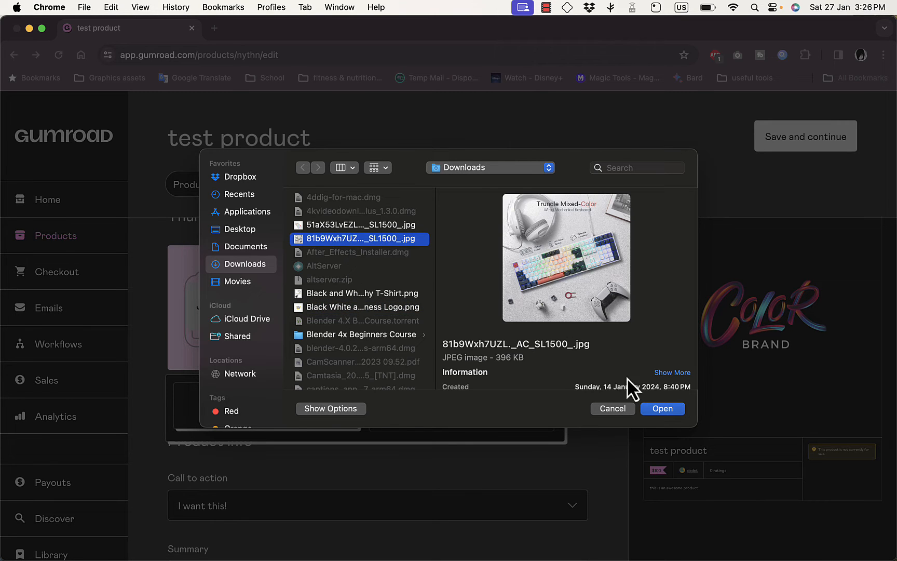
pyautogui.click(665, 409)
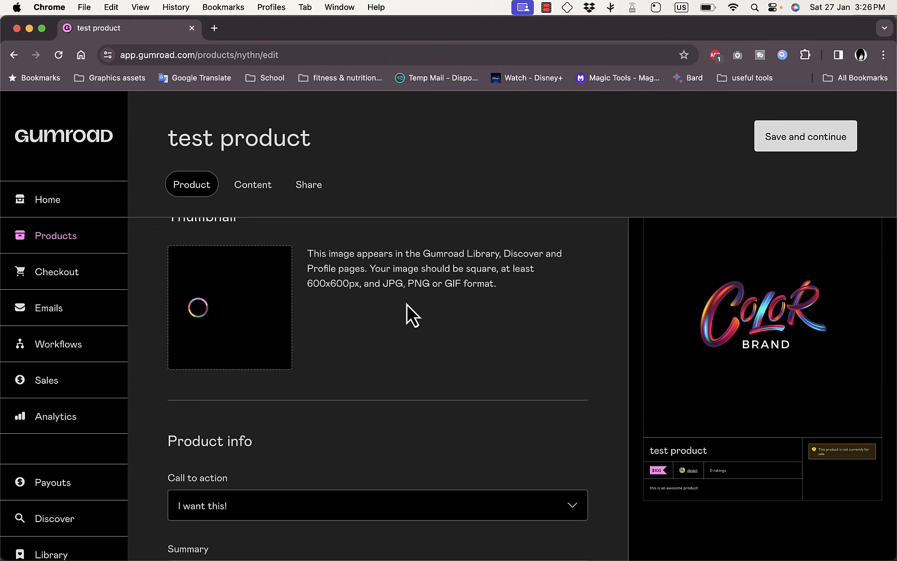
# - Choose "I want this!" as the product's call to action
pyautogui.scroll(-1, 413, 314)
pyautogui.scroll(-5, 406, 307)
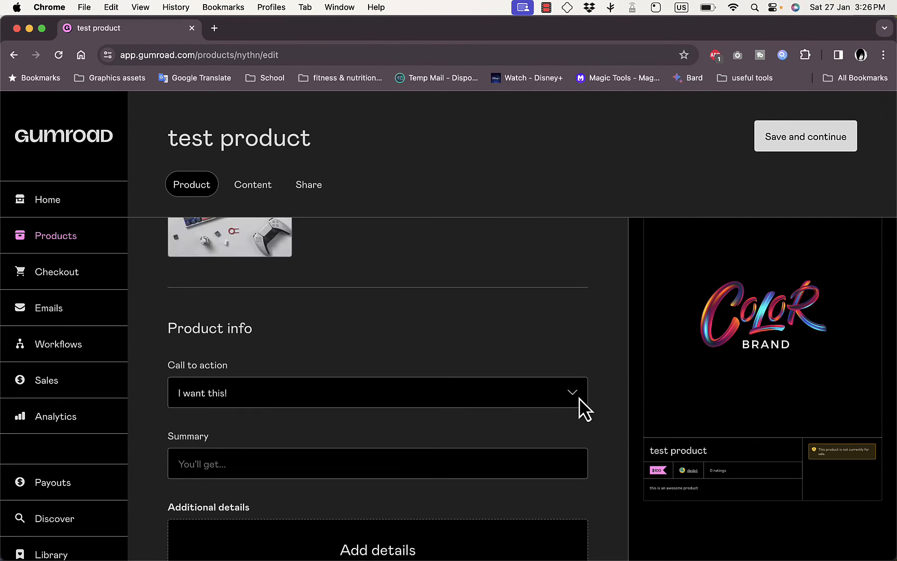
pyautogui.click(552, 404)
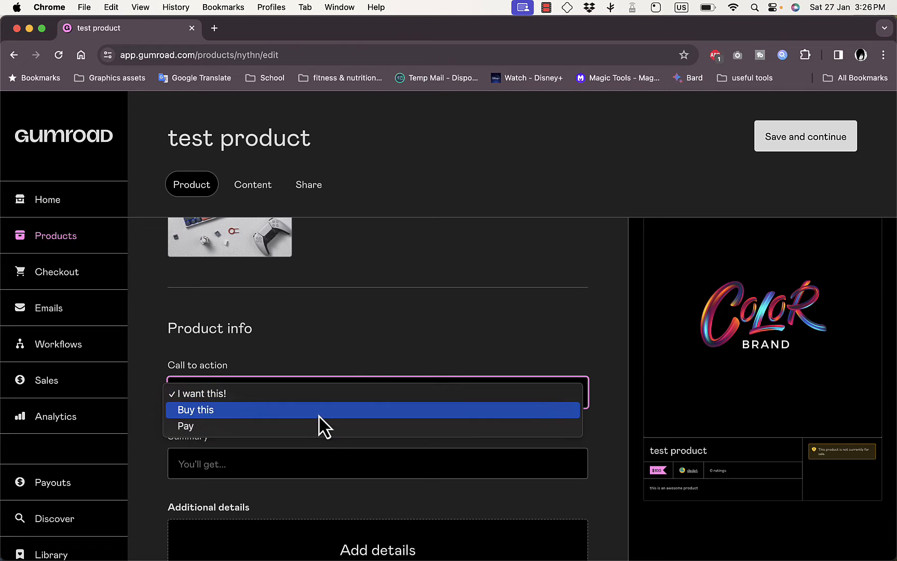
pyautogui.click(329, 395)
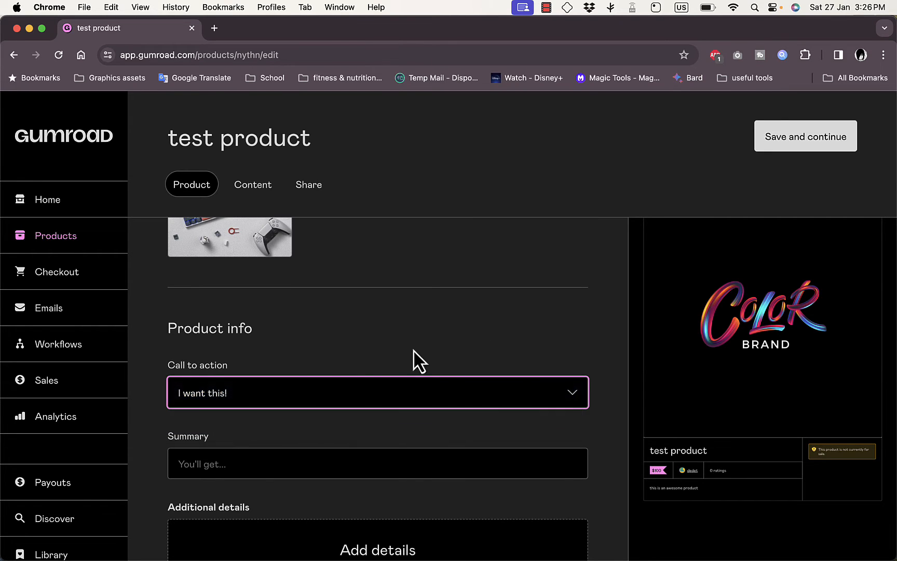
# - Enter the product summary "you'll get this awesome product once you pay for"
pyautogui.scroll(-5, 526, 319)
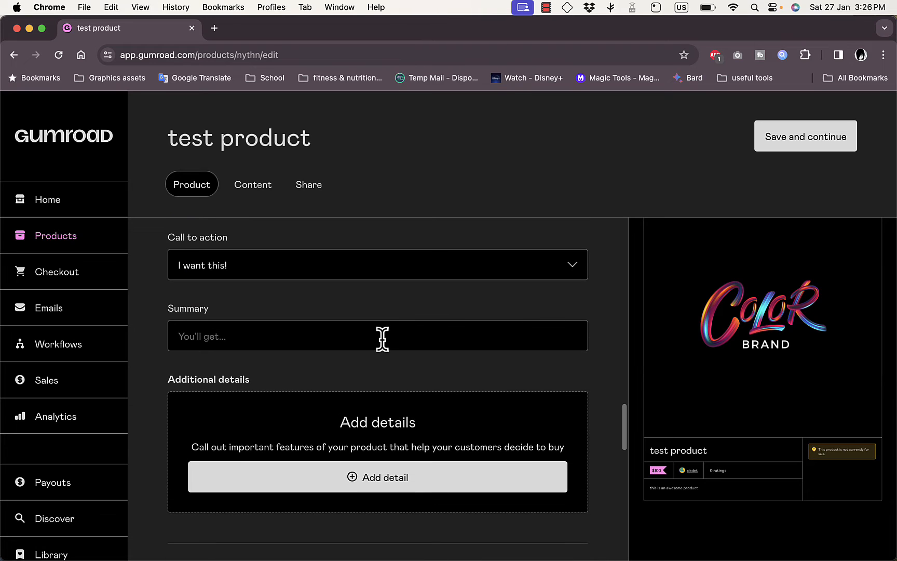
pyautogui.click(383, 338)
pyautogui.write('you')
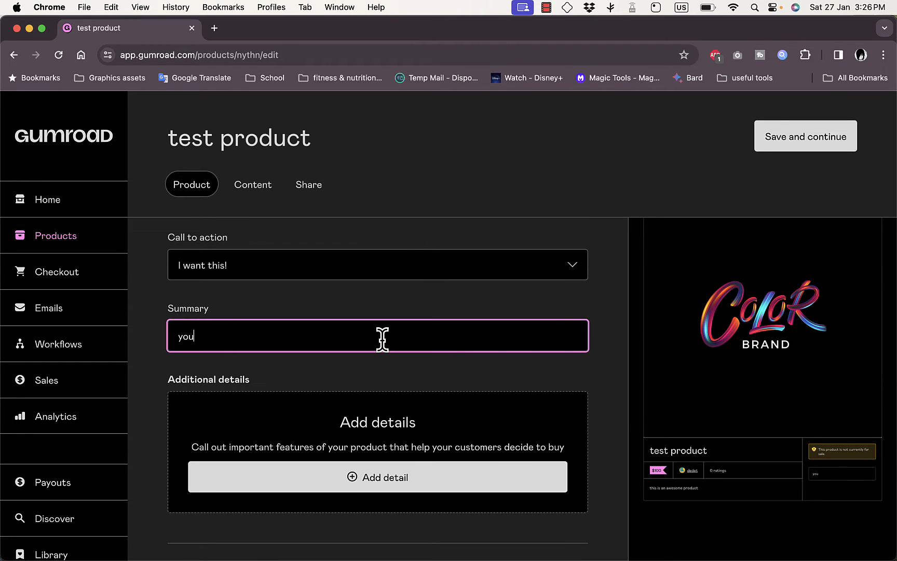
pyautogui.write("'ll get this awesome prod")
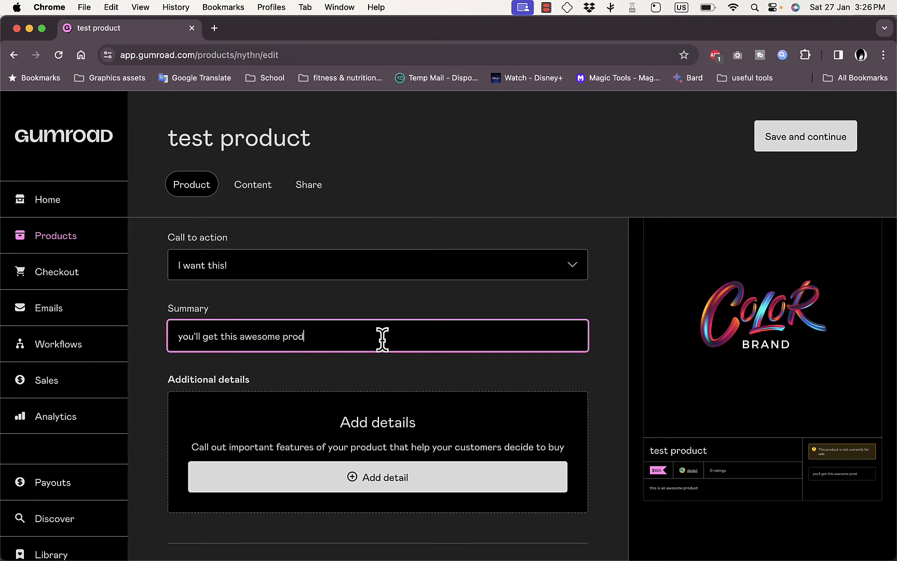
pyautogui.write('uct once')
pyautogui.press('BackSpace')
pyautogui.write('ce you')
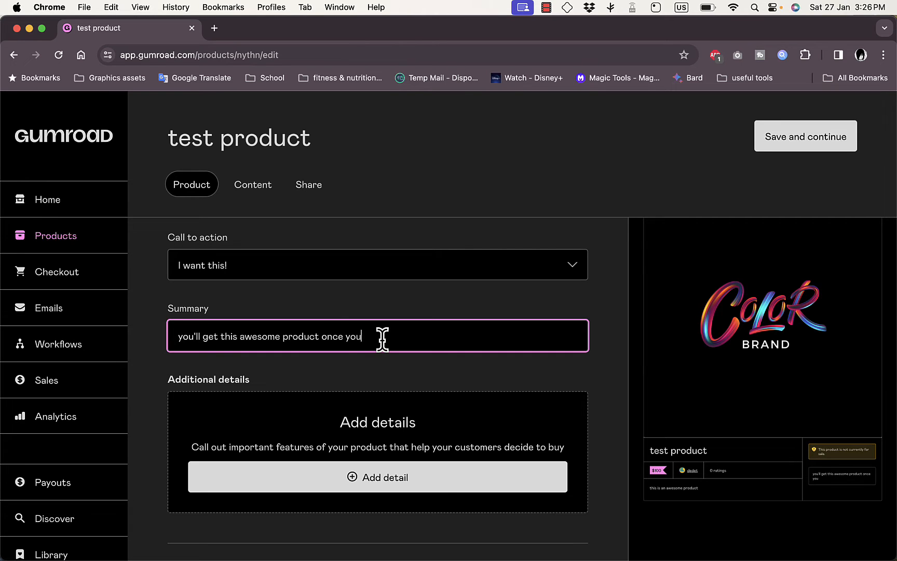
pyautogui.write(' pay for')
# - Add an empty attribute and value row to the product's additional details
pyautogui.scroll(-3, 342, 378)
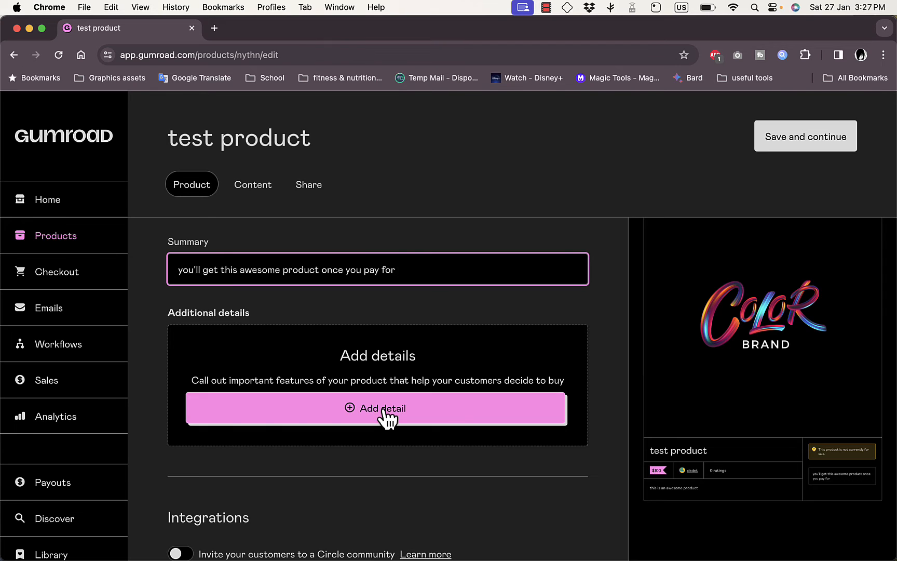
pyautogui.scroll(-1, 386, 416)
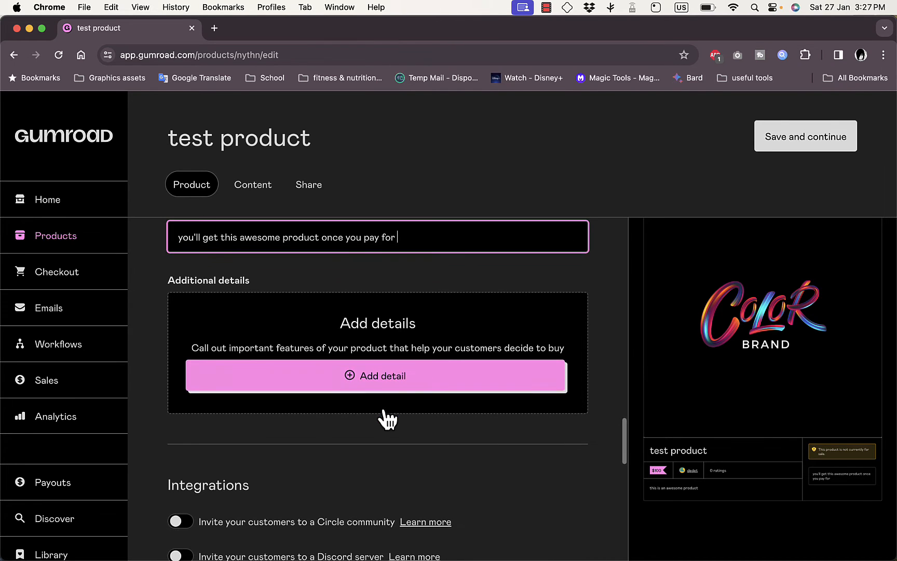
pyautogui.click(387, 384)
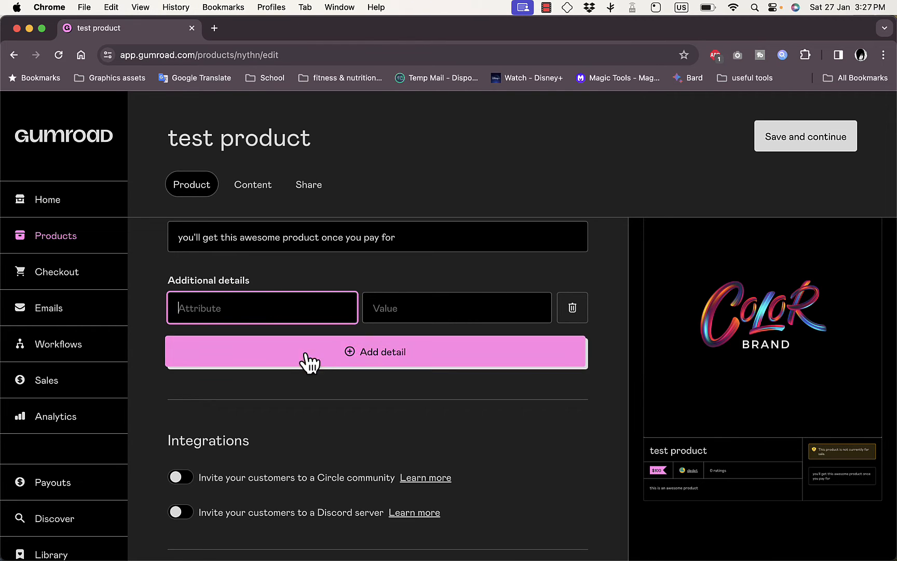
# - Limit the product's sales to a maximum of 2 purchases
pyautogui.scroll(-3, 374, 390)
pyautogui.scroll(-5, 374, 390)
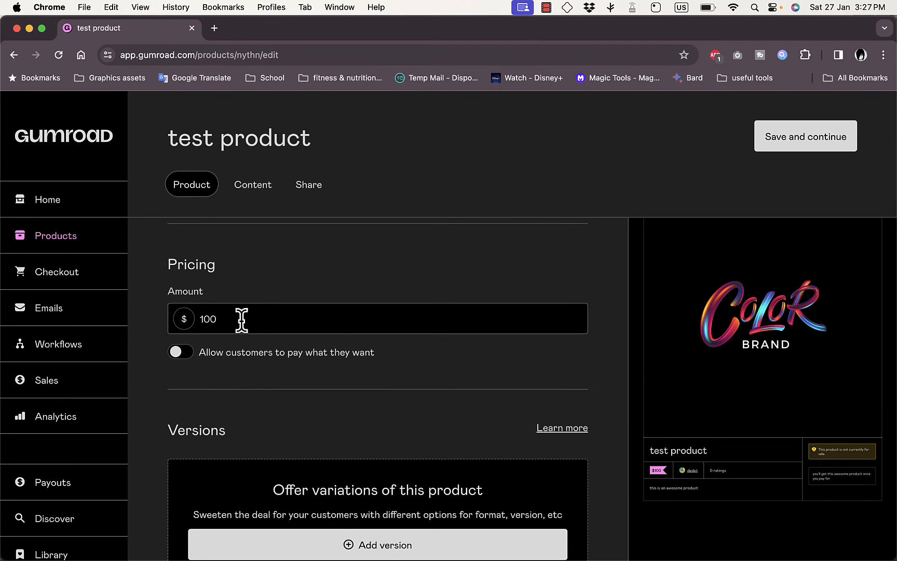
pyautogui.click(240, 319)
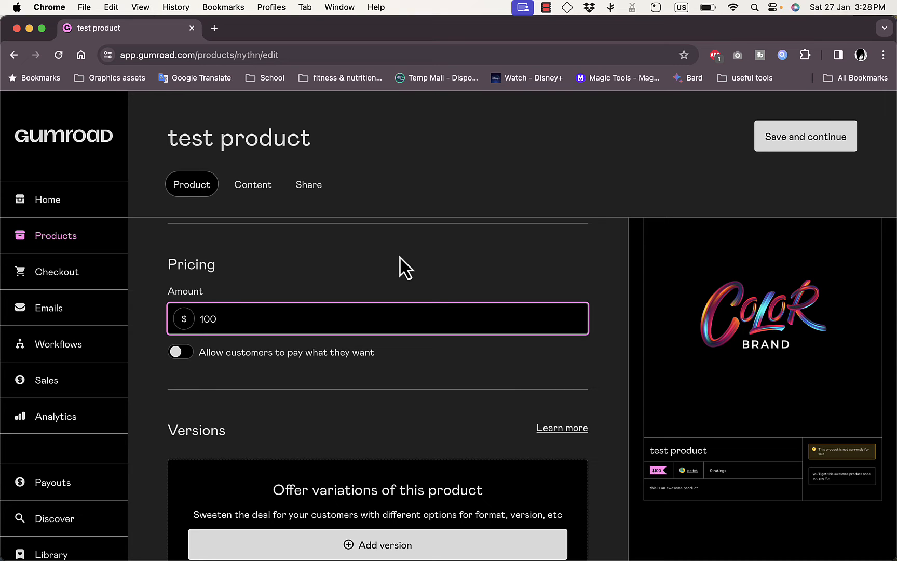
pyautogui.scroll(-5, 403, 265)
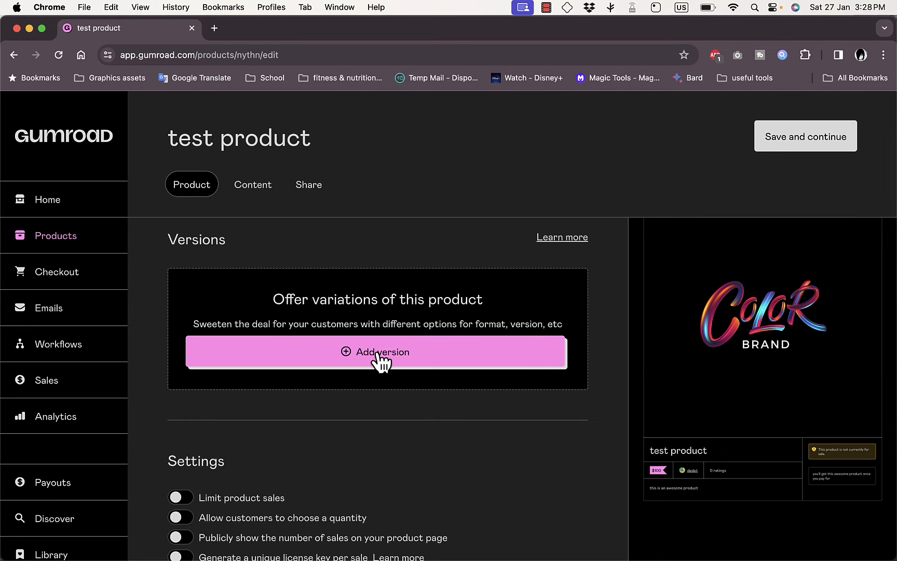
pyautogui.scroll(-4, 378, 359)
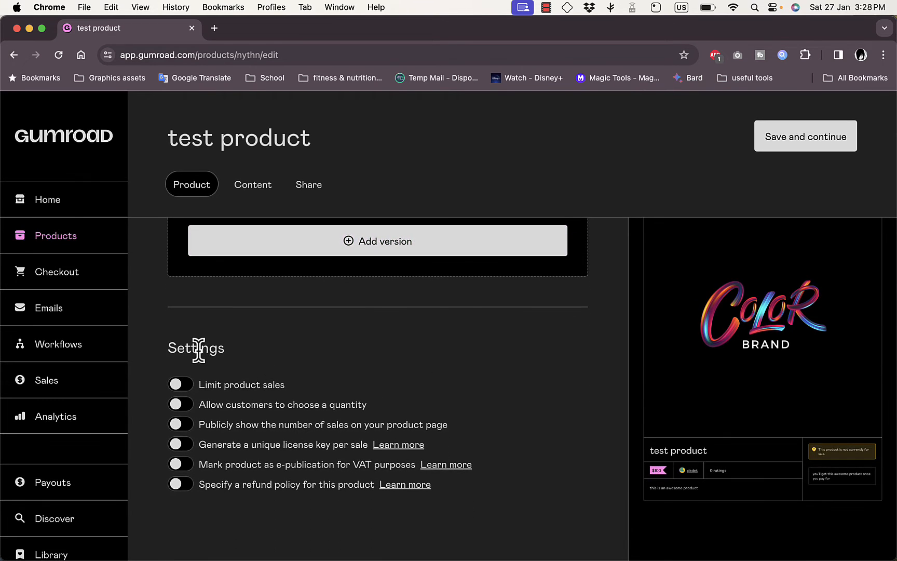
pyautogui.click(190, 387)
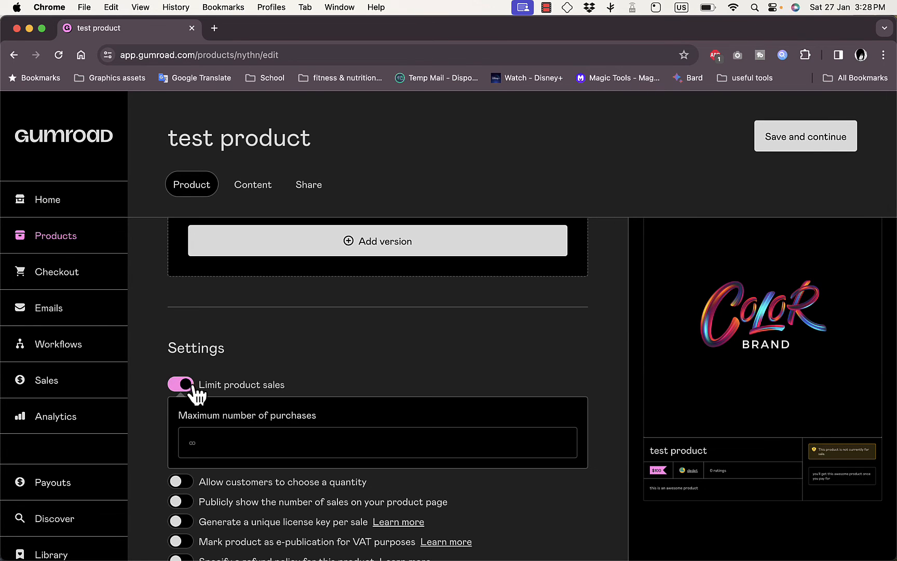
pyautogui.click(266, 442)
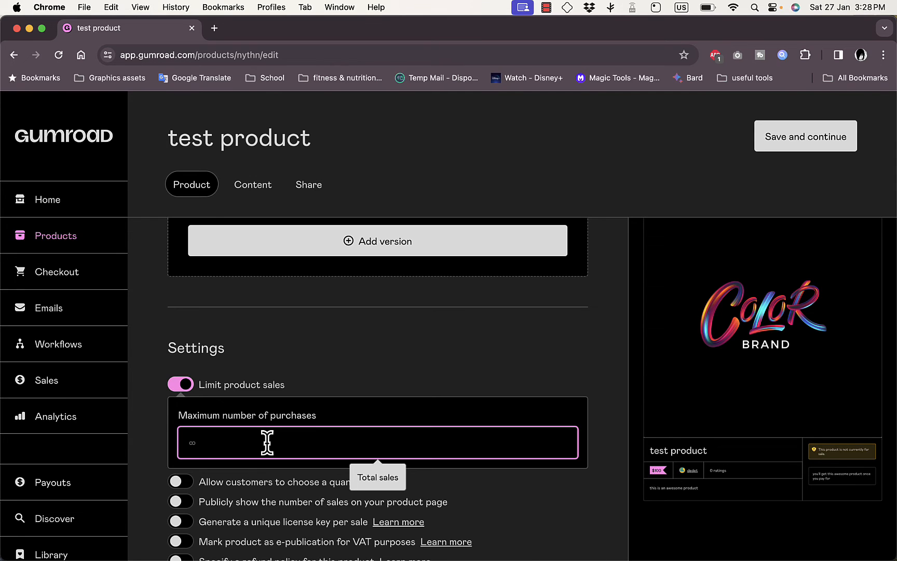
pyautogui.write('2')
pyautogui.click(281, 369)
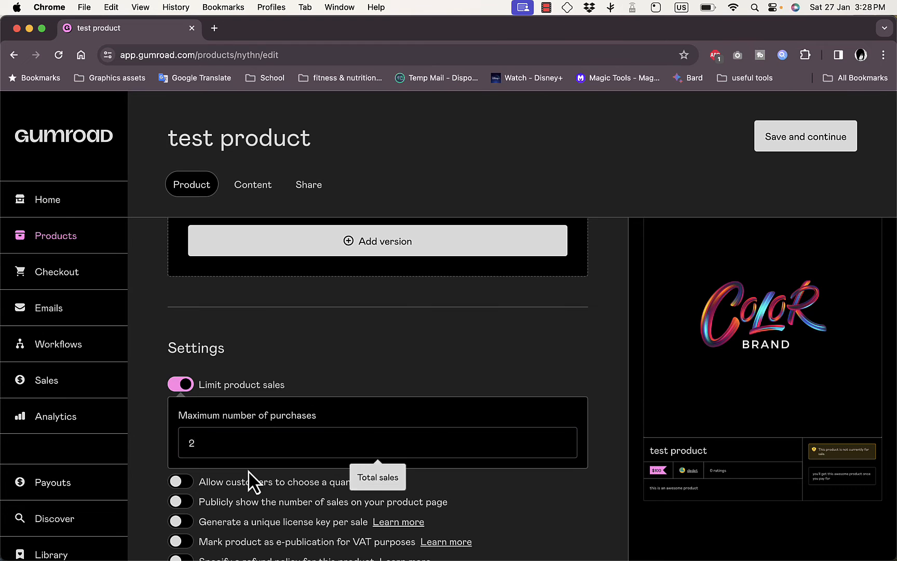
# - Allow customers to choose a quantity and publicly show the number of sales on the product page
pyautogui.scroll(-2, 246, 491)
pyautogui.click(187, 409)
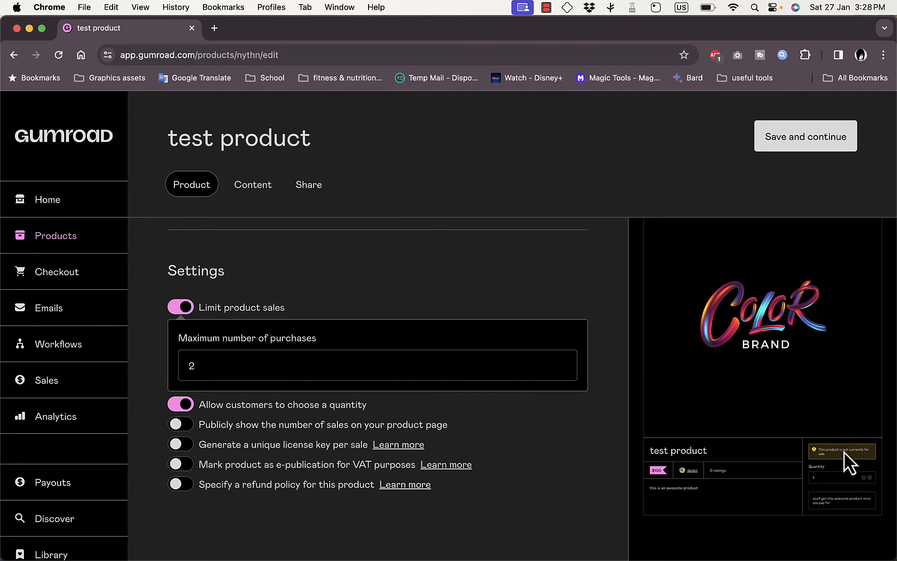
pyautogui.click(182, 445)
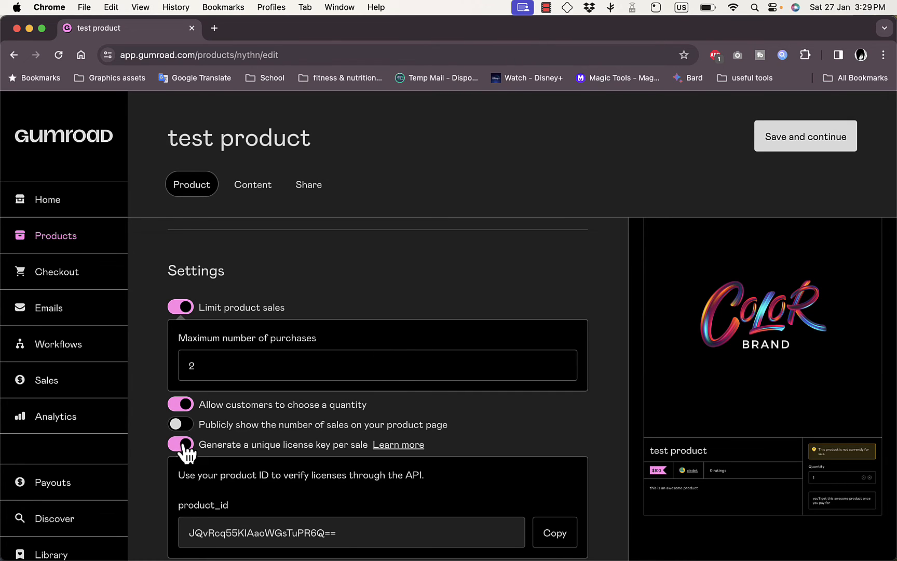
pyautogui.click(182, 445)
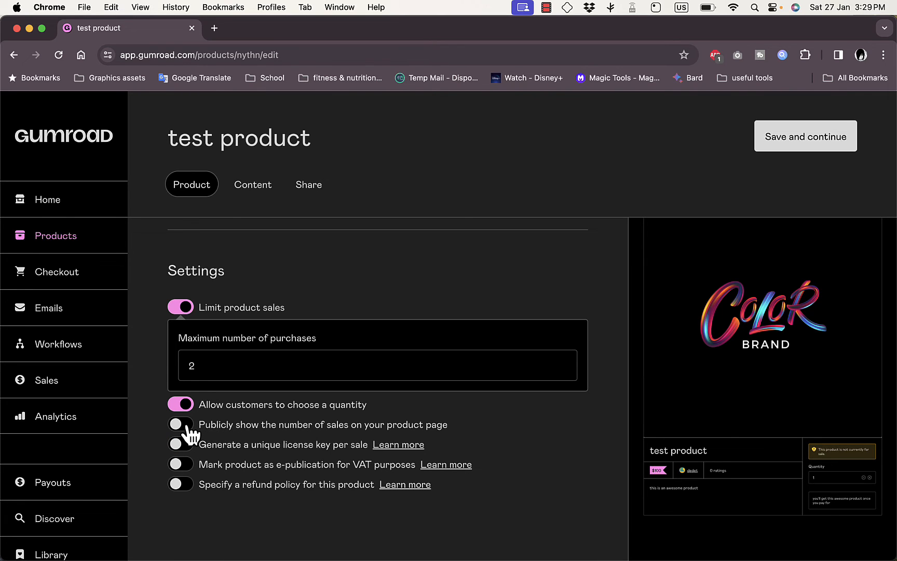
pyautogui.click(181, 425)
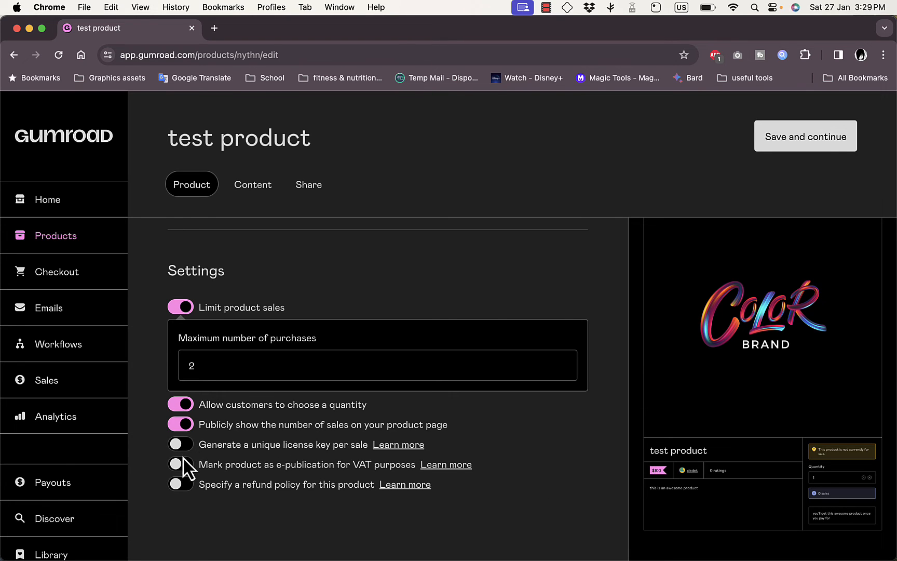
# - Turn on a refund policy for the product and look over its policy and fine print fields
pyautogui.click(181, 485)
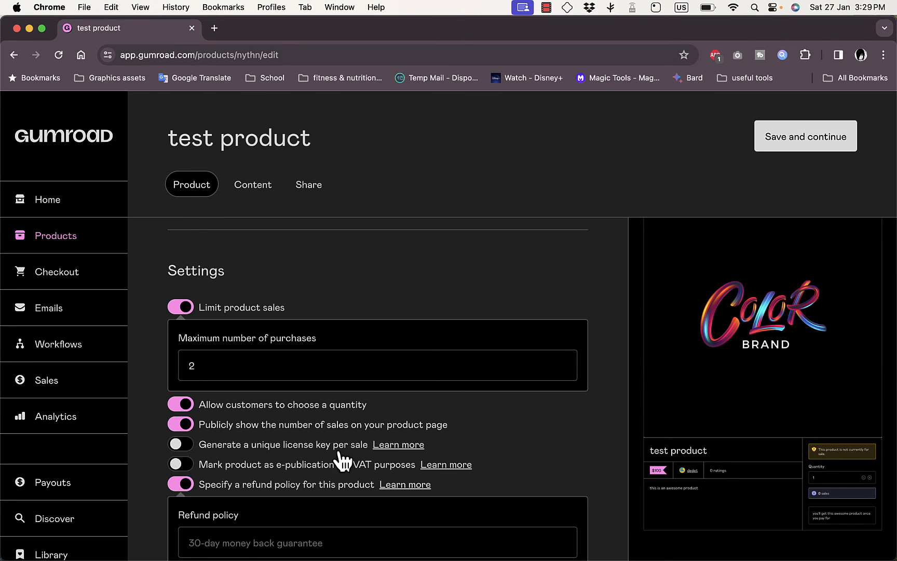
pyautogui.scroll(-3, 339, 446)
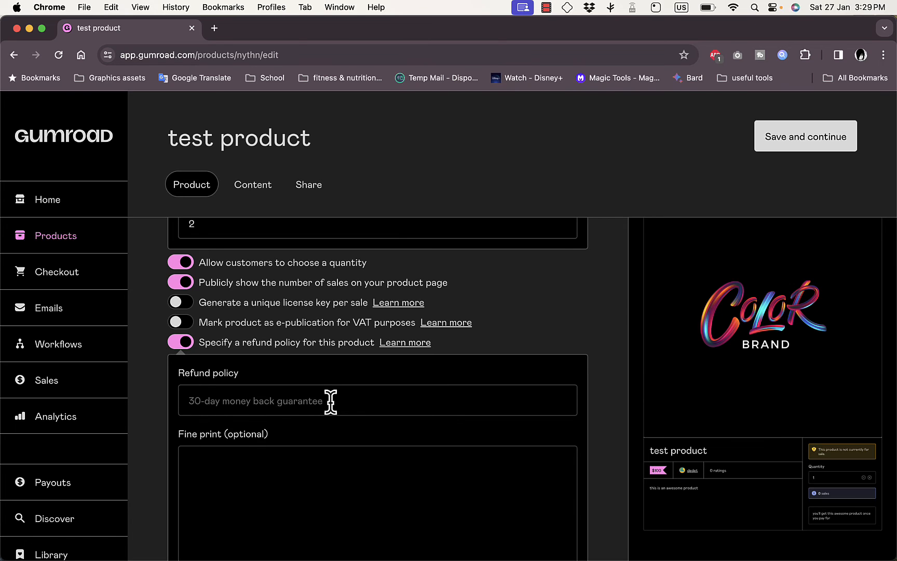
pyautogui.scroll(-3, 347, 454)
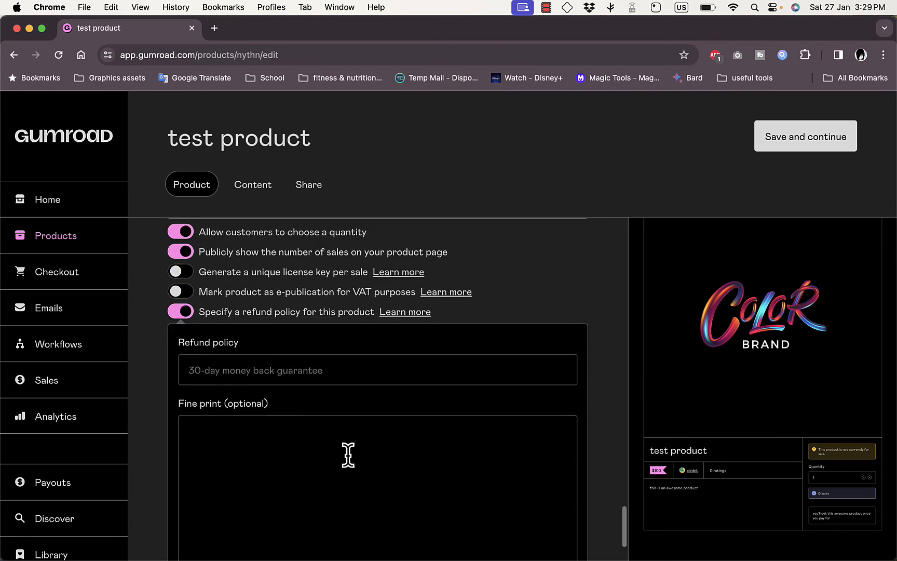
pyautogui.scroll(20, 348, 456)
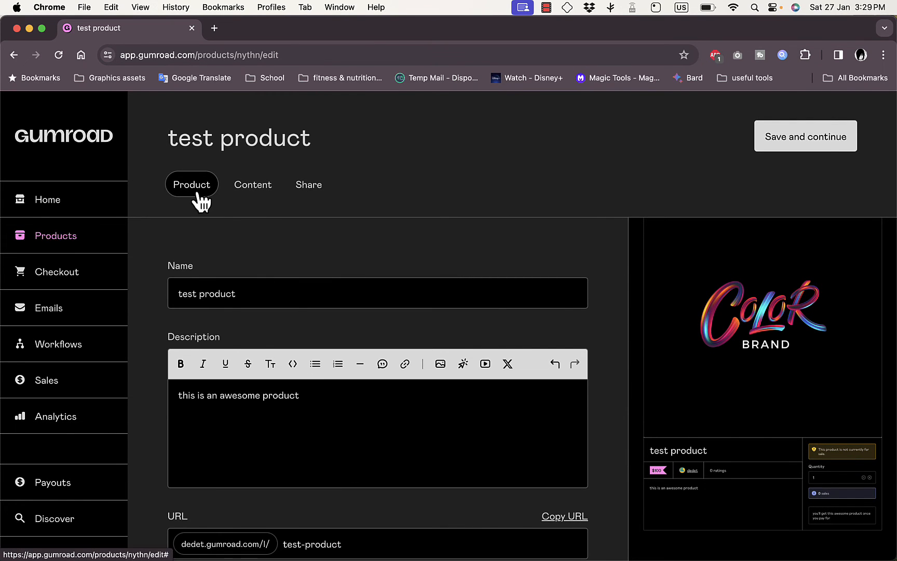
# - Upload "Black White and Yellow Bold Fitness Logo.png" from the computer's Downloads folder as the product's content and try to save the changes
pyautogui.click(253, 188)
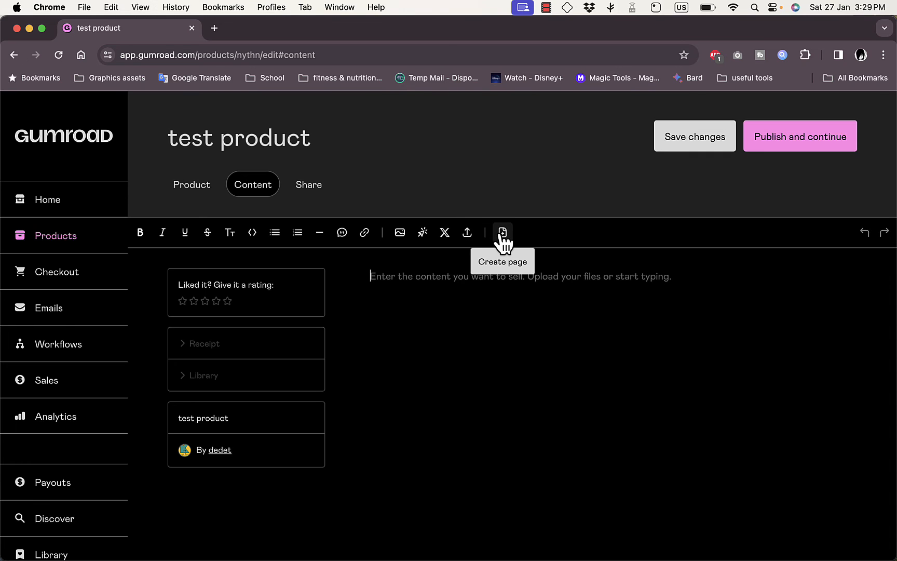
pyautogui.click(471, 237)
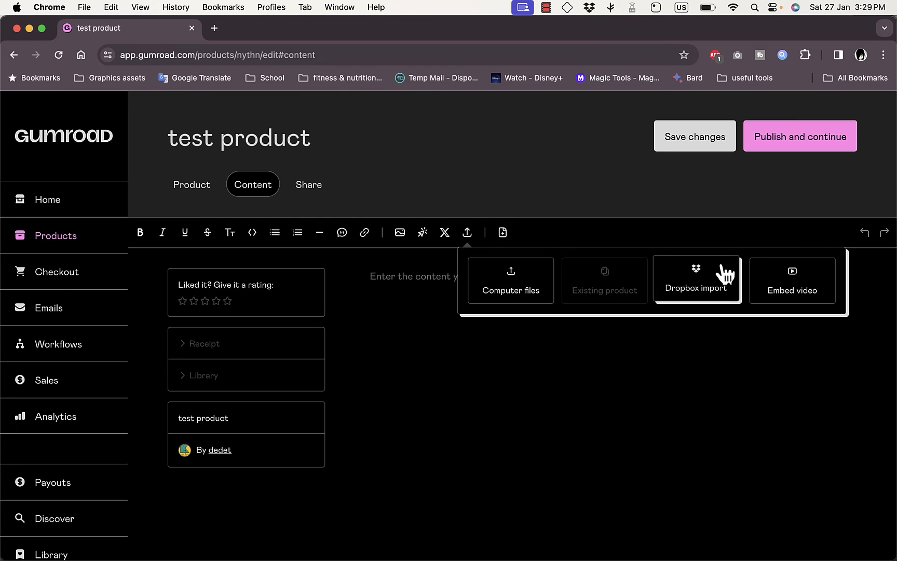
pyautogui.click(513, 291)
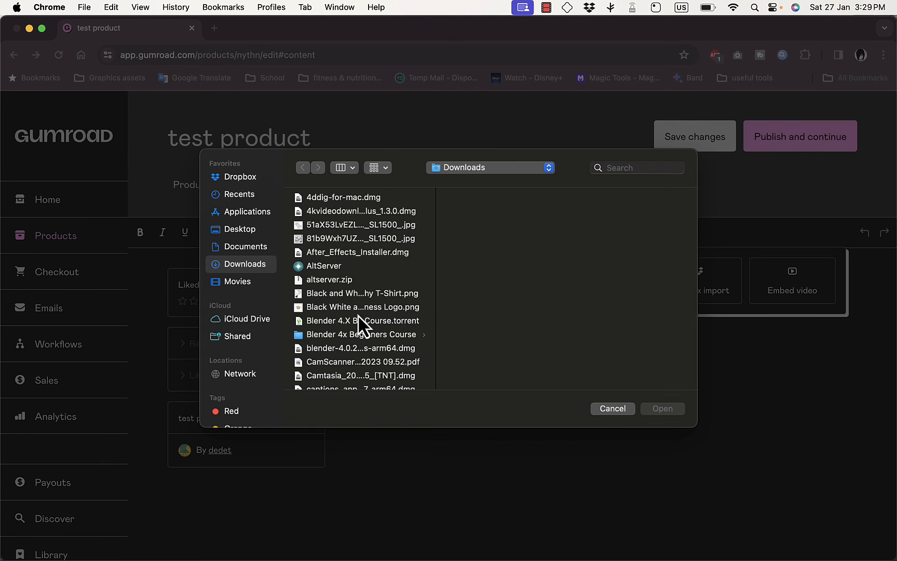
pyautogui.click(352, 309)
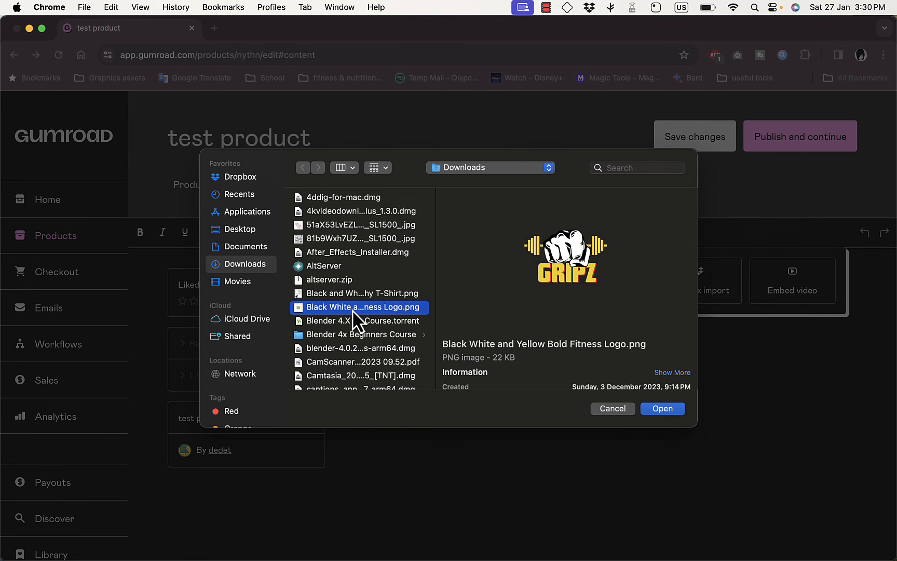
pyautogui.click(666, 411)
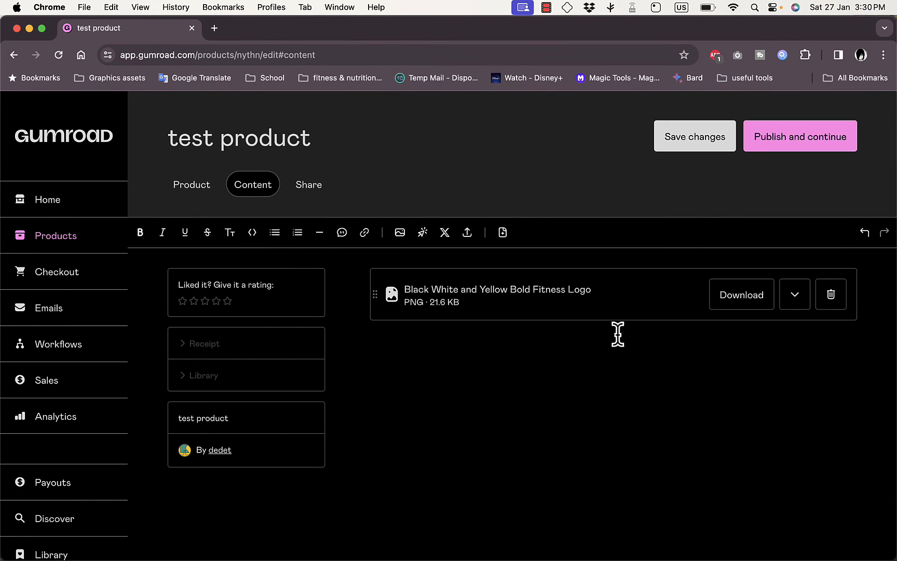
pyautogui.click(321, 195)
pyautogui.click(701, 148)
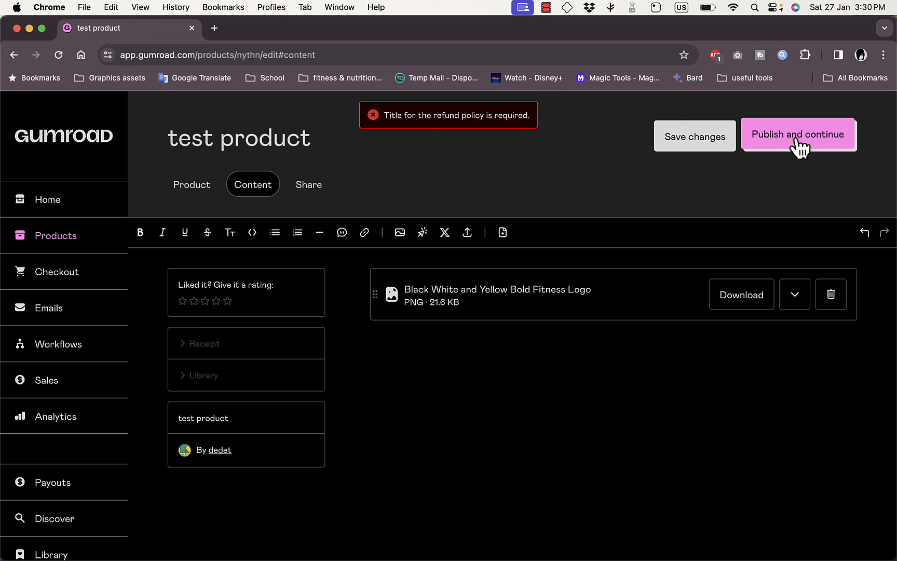
# - Turn off the refund policy in the product's settings
pyautogui.click(218, 194)
pyautogui.scroll(-5, 405, 398)
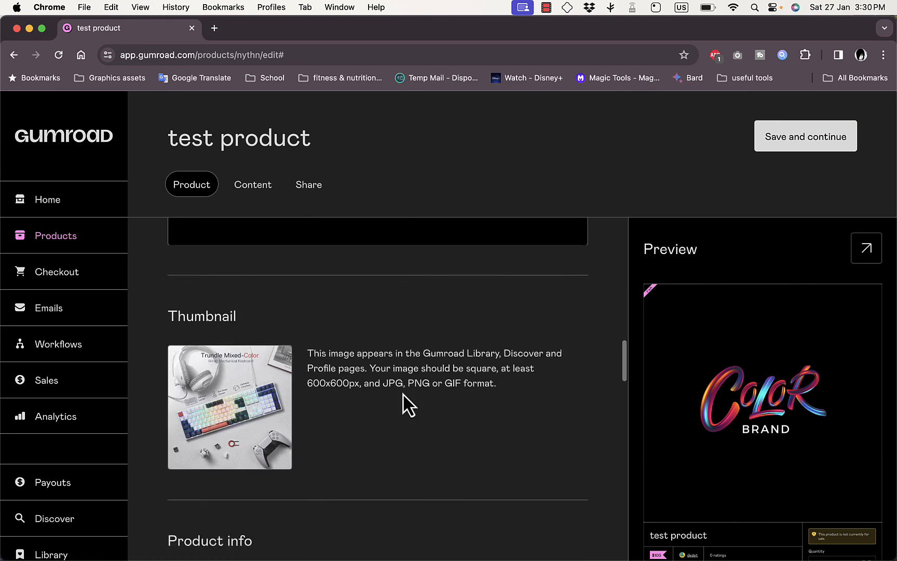
pyautogui.scroll(-15, 403, 393)
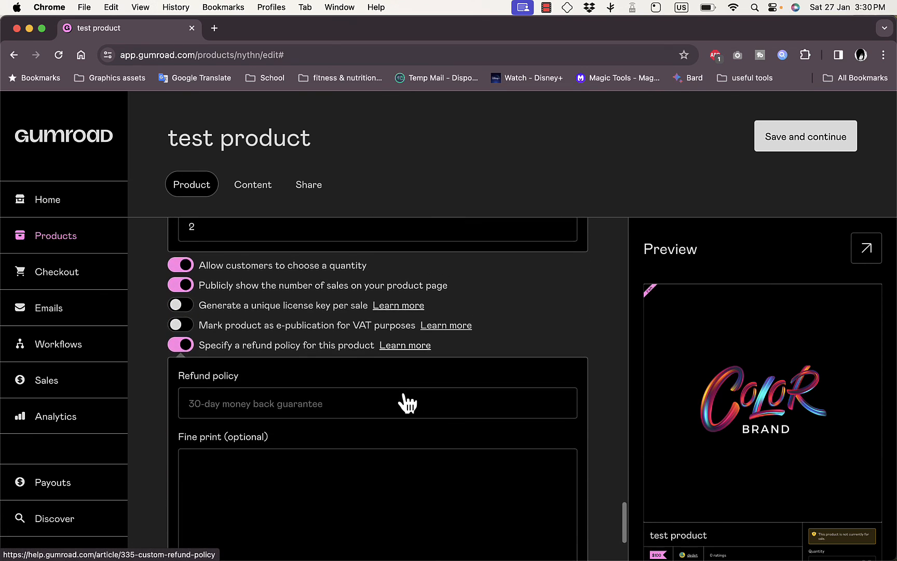
pyautogui.click(182, 327)
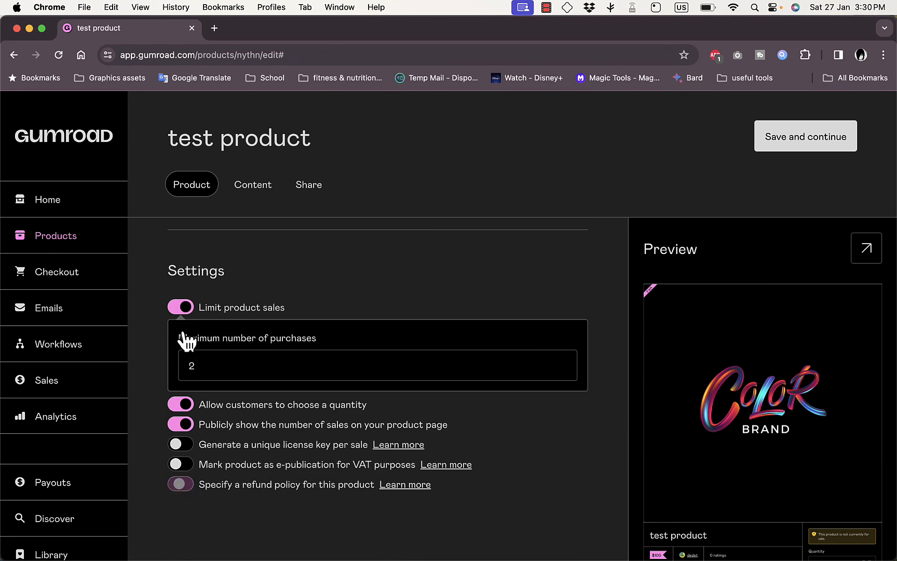
# - Save the product's settings and content changes, and try to publish the product
pyautogui.click(802, 144)
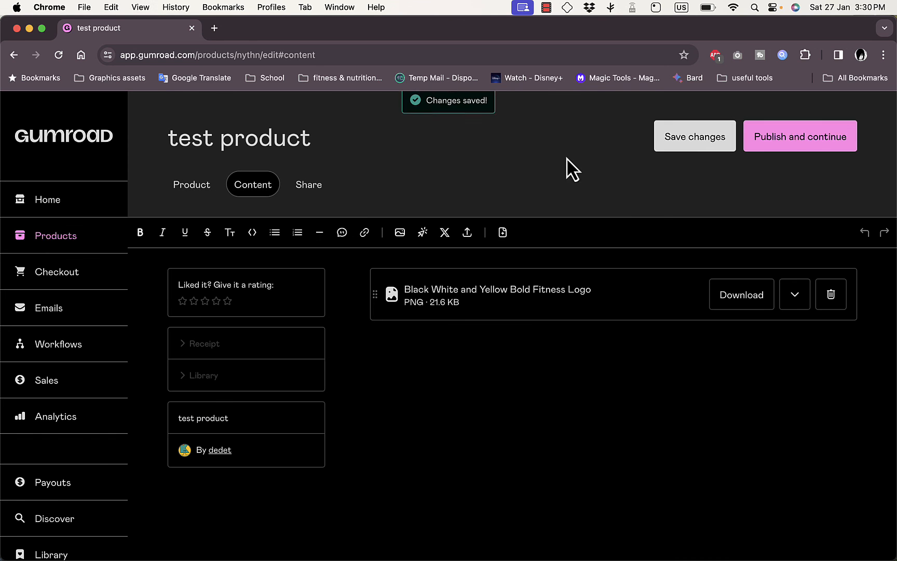
pyautogui.click(721, 148)
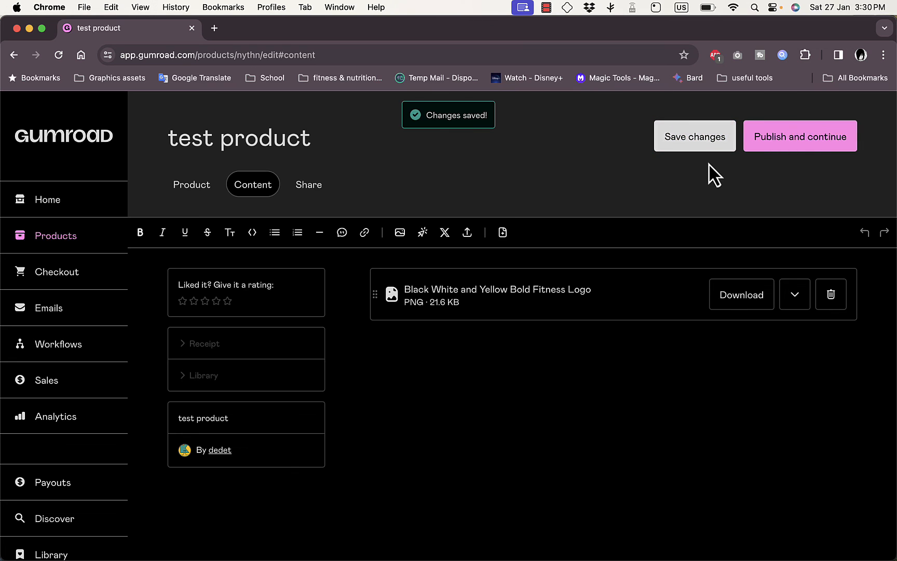
pyautogui.click(813, 136)
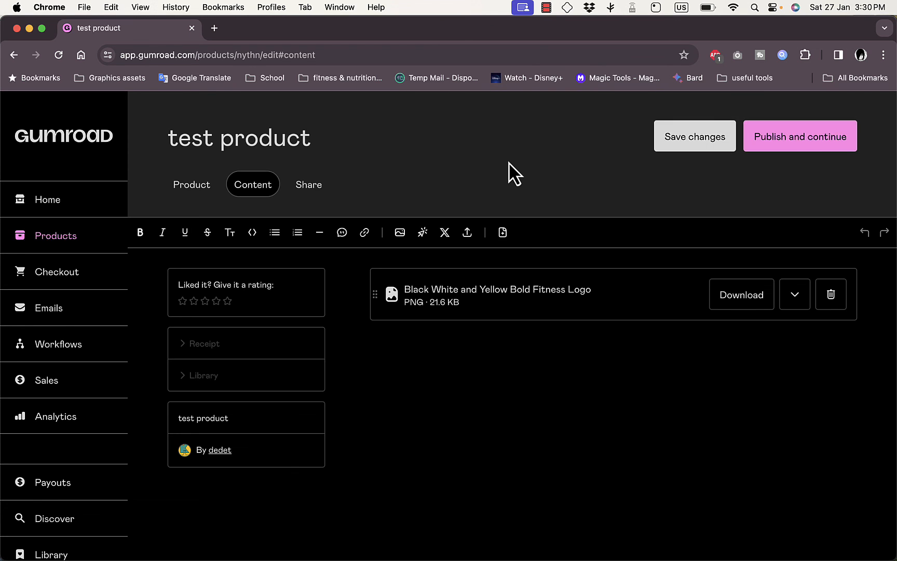